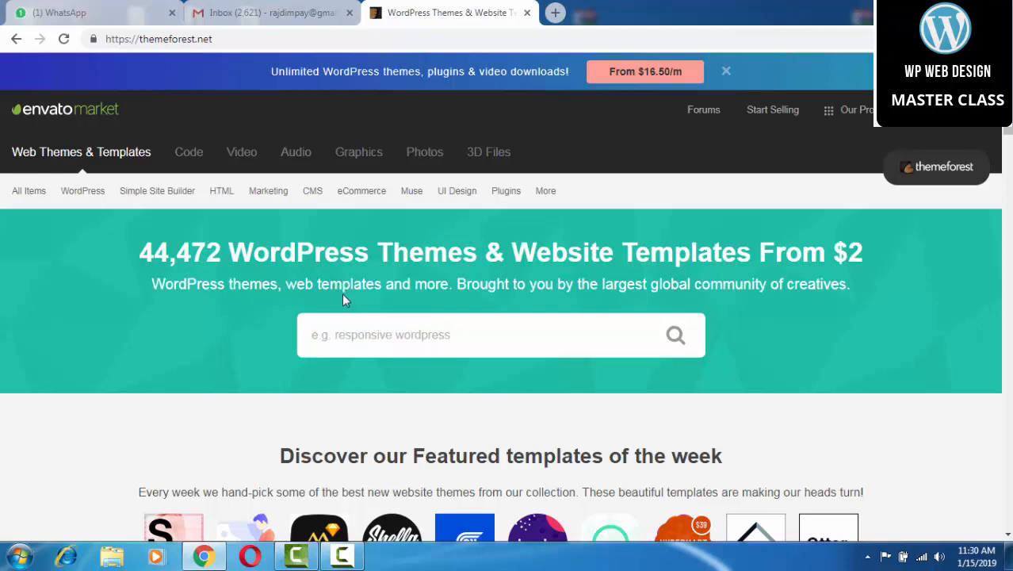
# In a new tab, load eebliss.com/wp-admin.
pyautogui.click(555, 12)
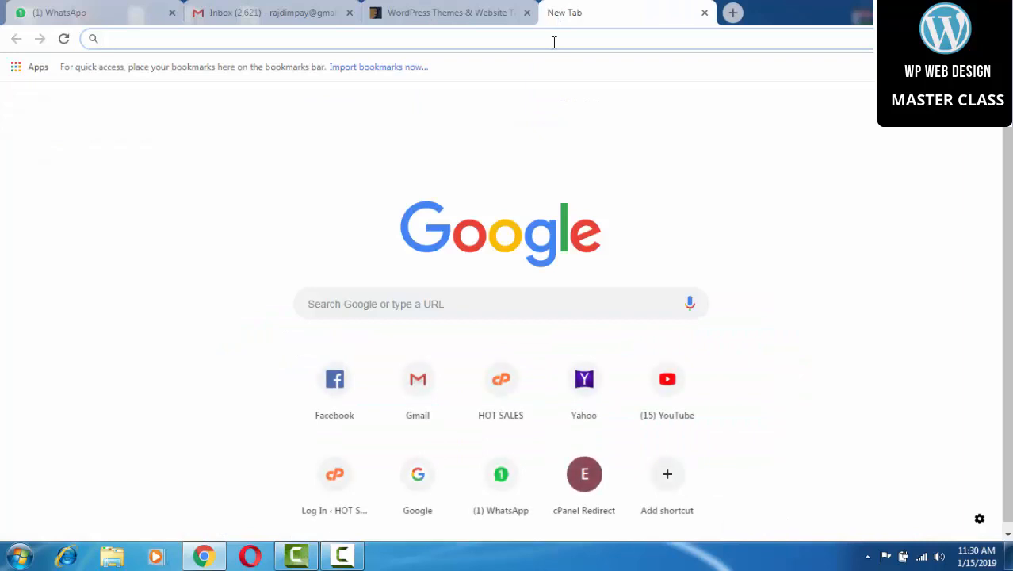
pyautogui.write('ee')
pyautogui.press('Right')
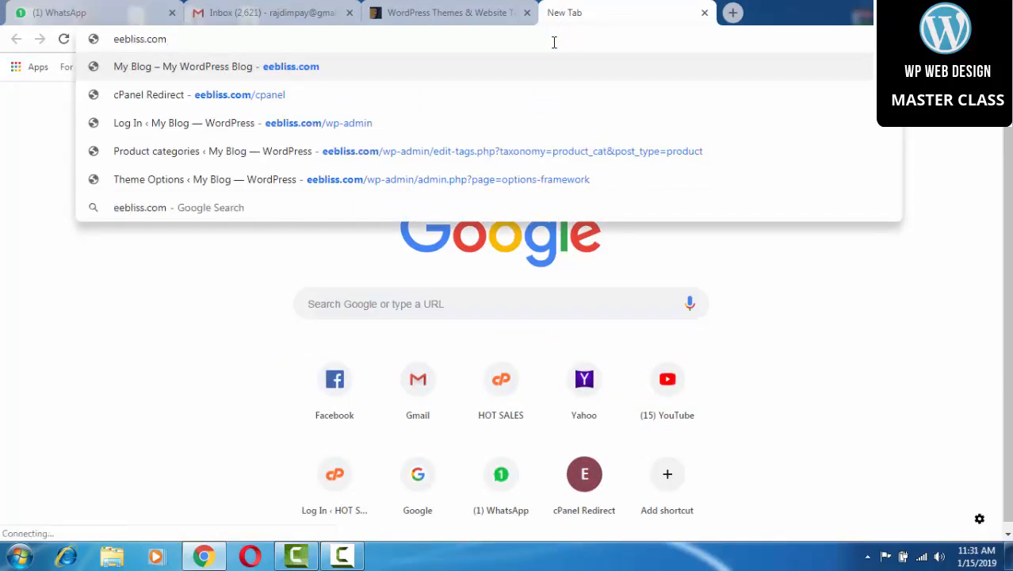
pyautogui.write('/wp-')
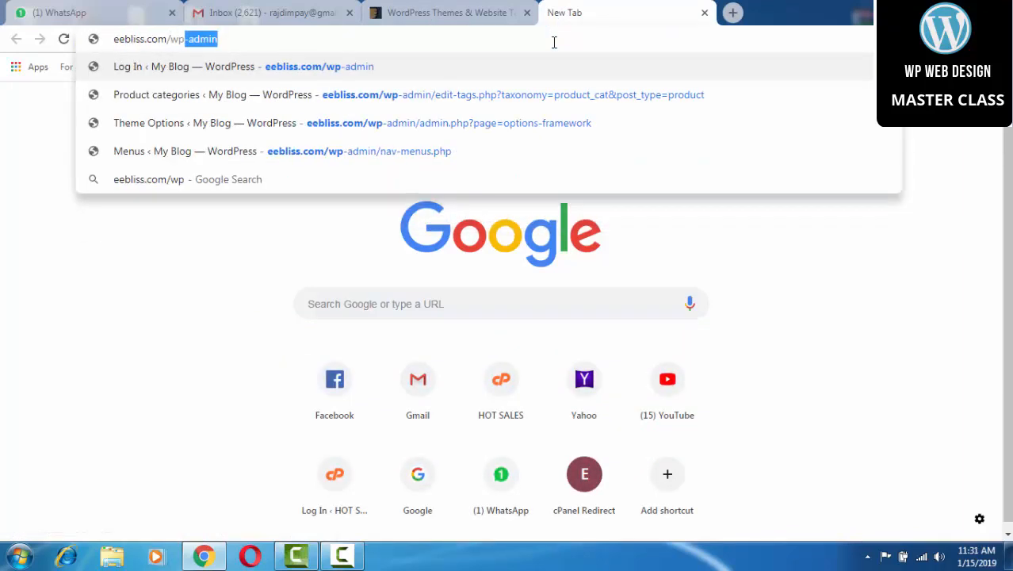
pyautogui.write('admin')
pyautogui.press('Return')
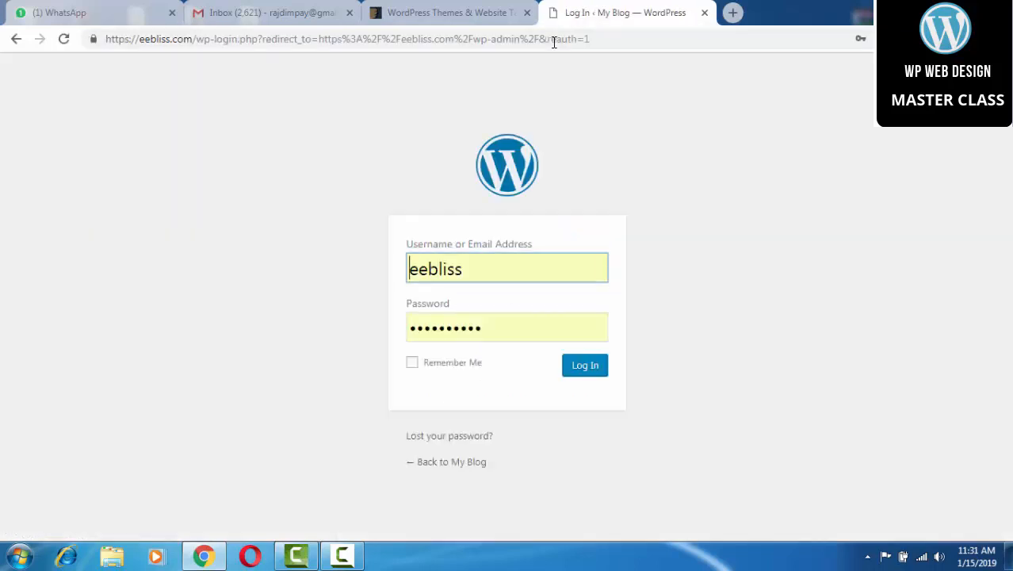
# Log in to the WordPress admin with the saved username and password.
pyautogui.click(482, 268)
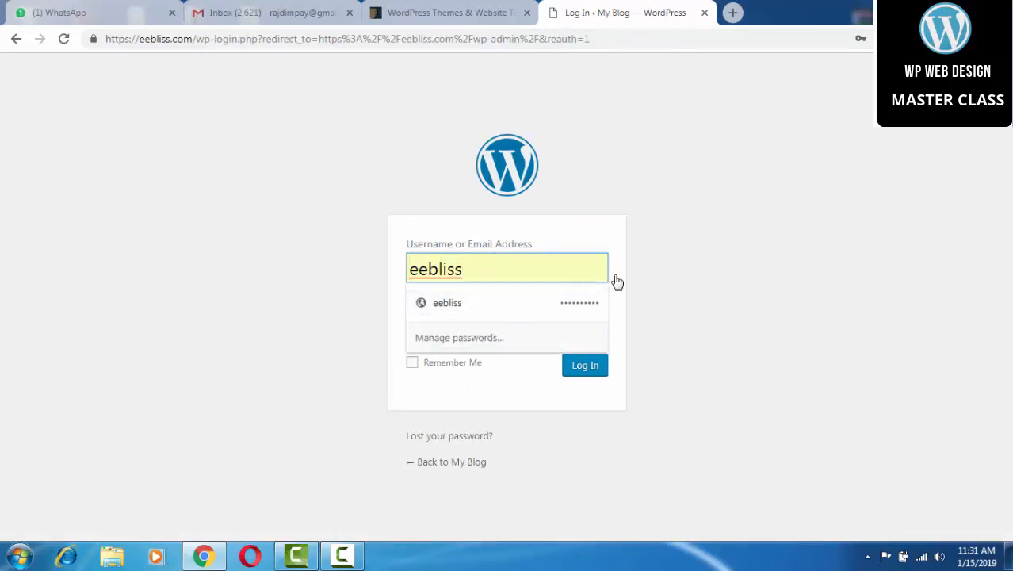
pyautogui.click(701, 283)
pyautogui.click(501, 322)
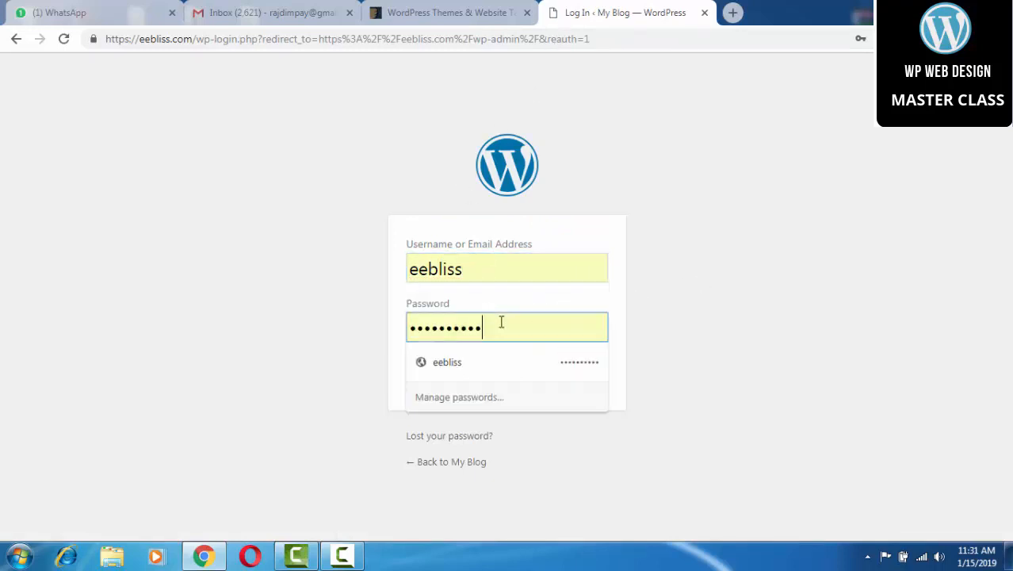
pyautogui.click(678, 329)
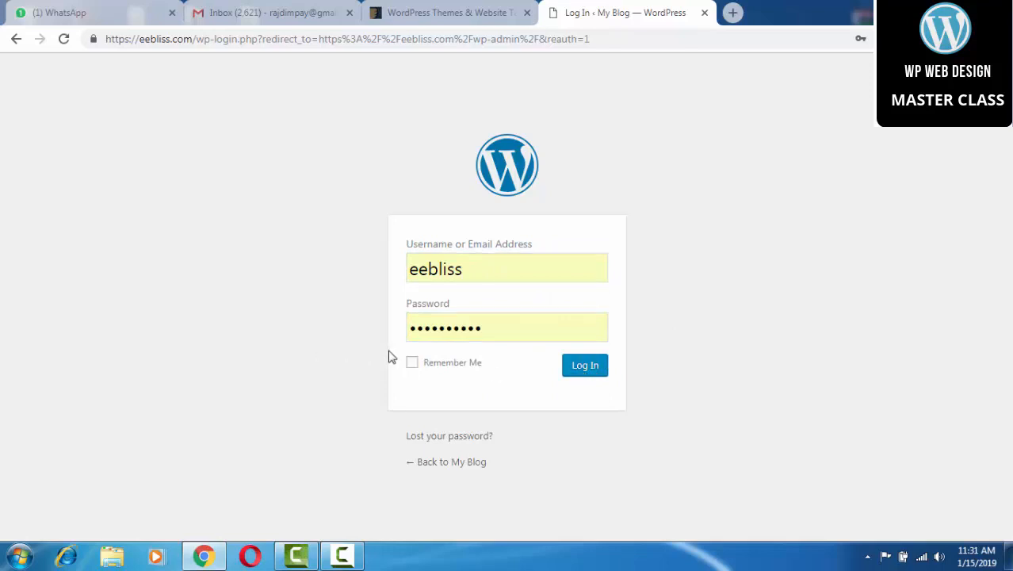
pyautogui.click(578, 369)
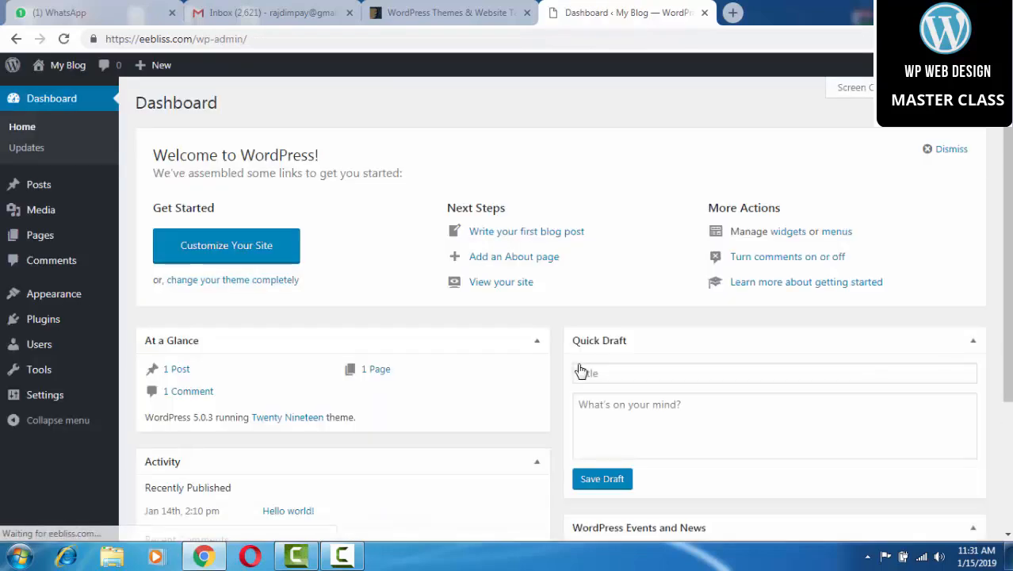
# Open the Megashop Theme-Files desktop folder, then return to the WordPress Dashboard tab.
pyautogui.click(438, 13)
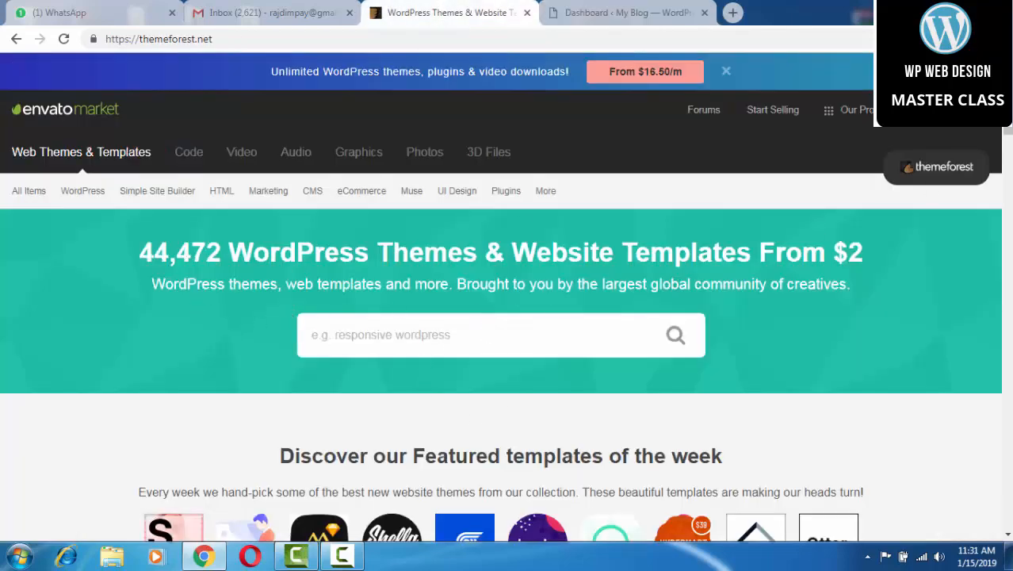
pyautogui.click(939, 7)
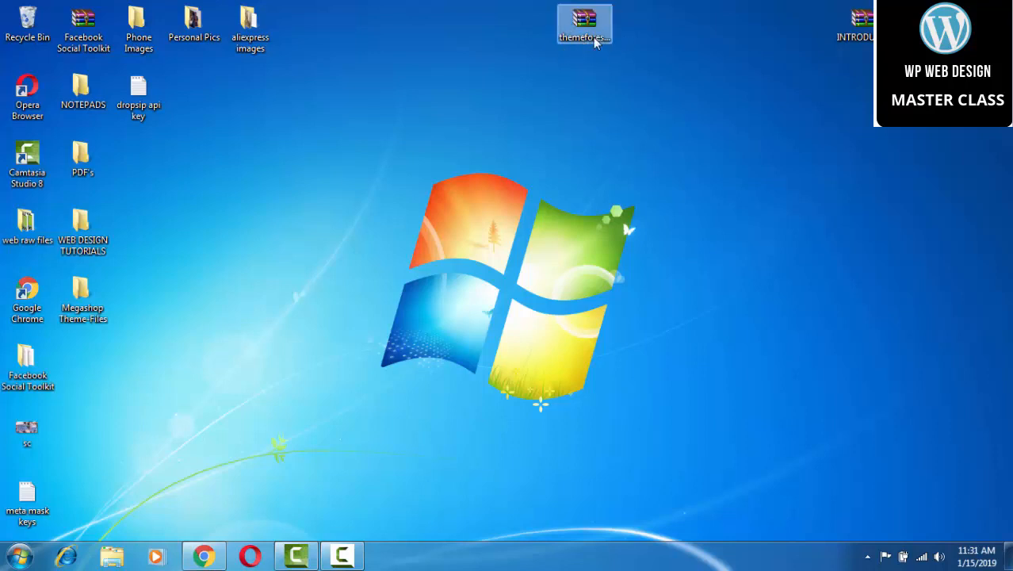
pyautogui.click(595, 44)
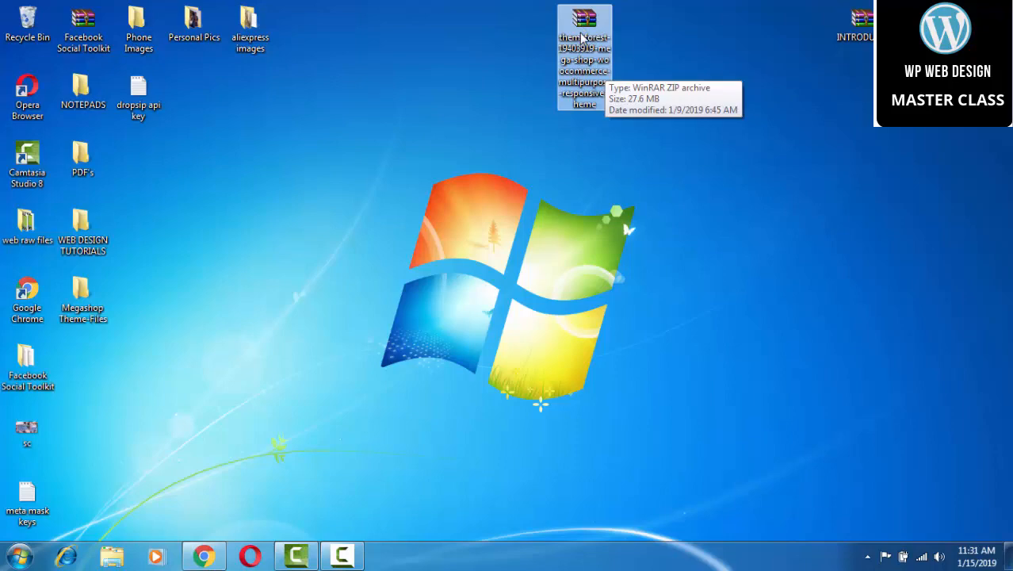
pyautogui.doubleClick(87, 299)
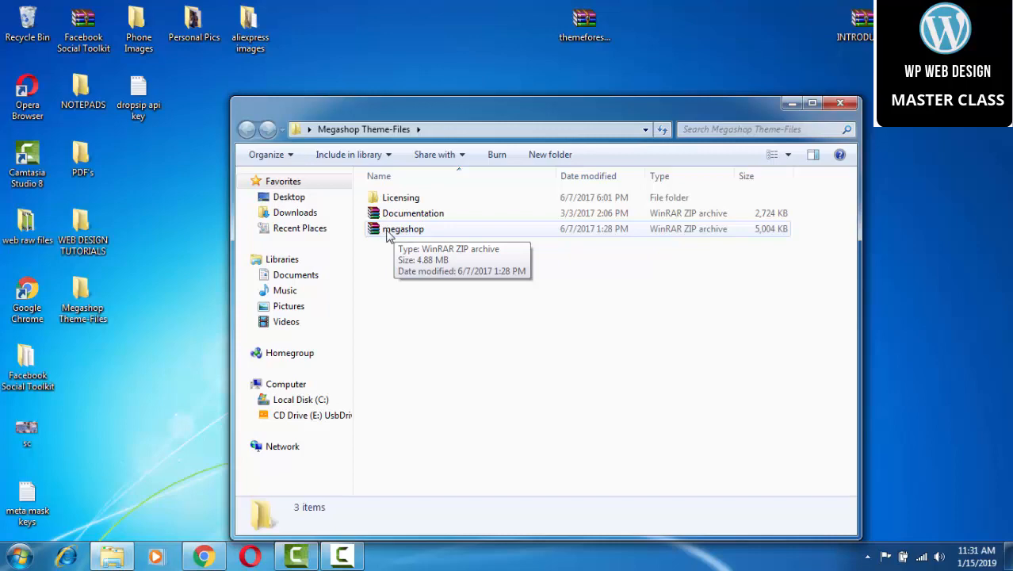
pyautogui.click(205, 557)
pyautogui.click(602, 10)
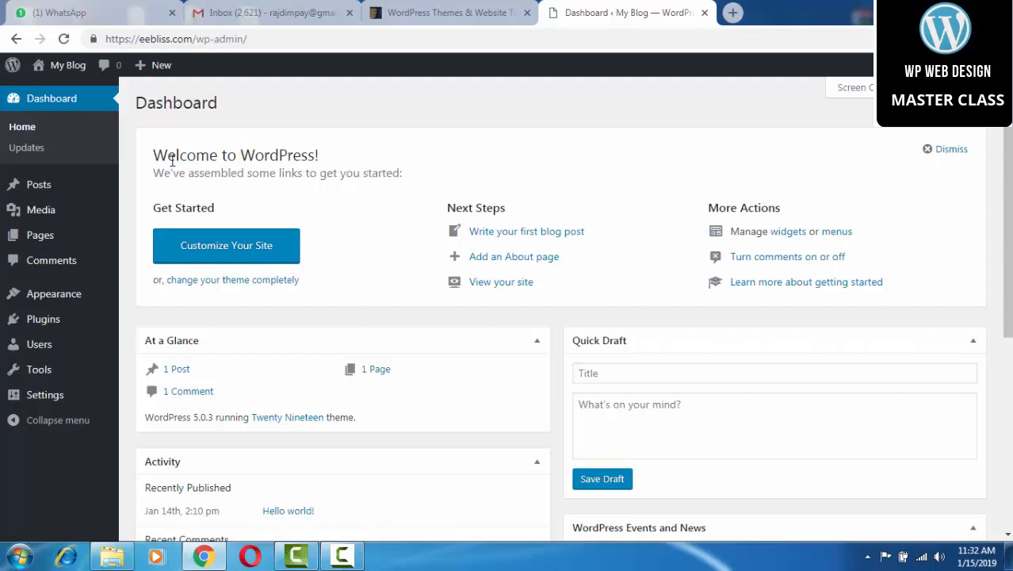
# Go to Appearance > Themes > Add New and show the Upload Theme panel.
pyautogui.moveTo(74, 296)
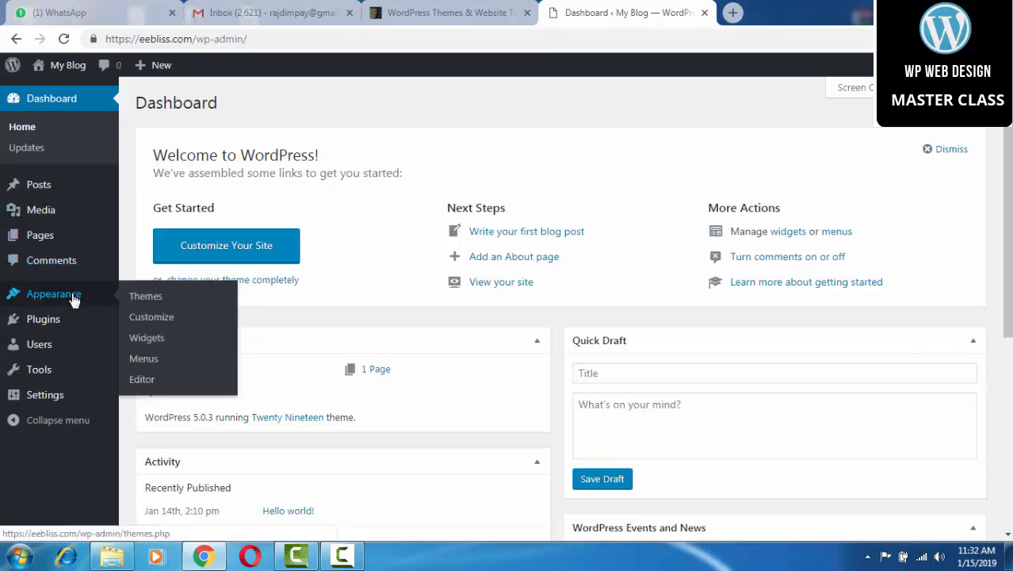
pyautogui.click(145, 297)
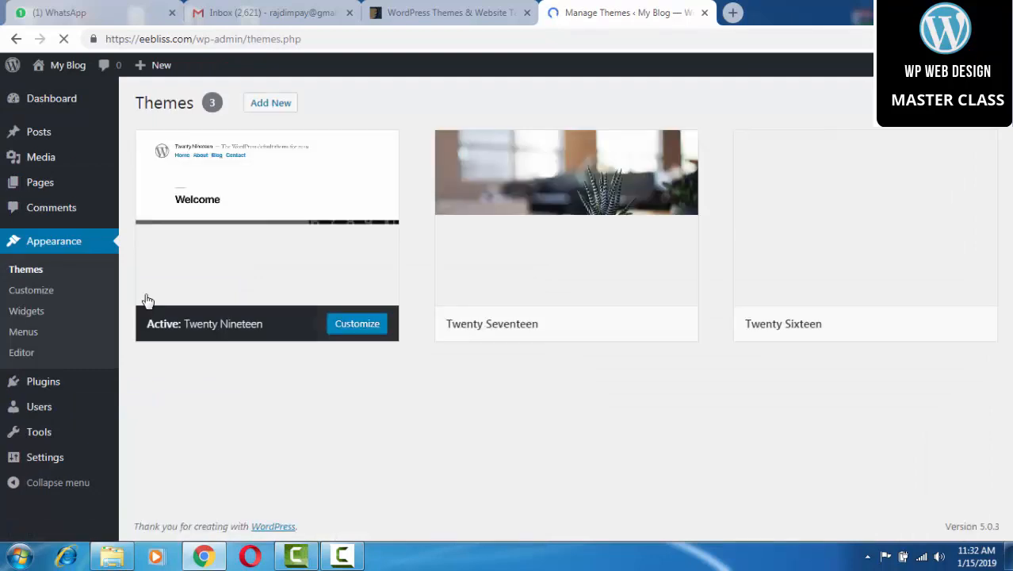
pyautogui.click(273, 107)
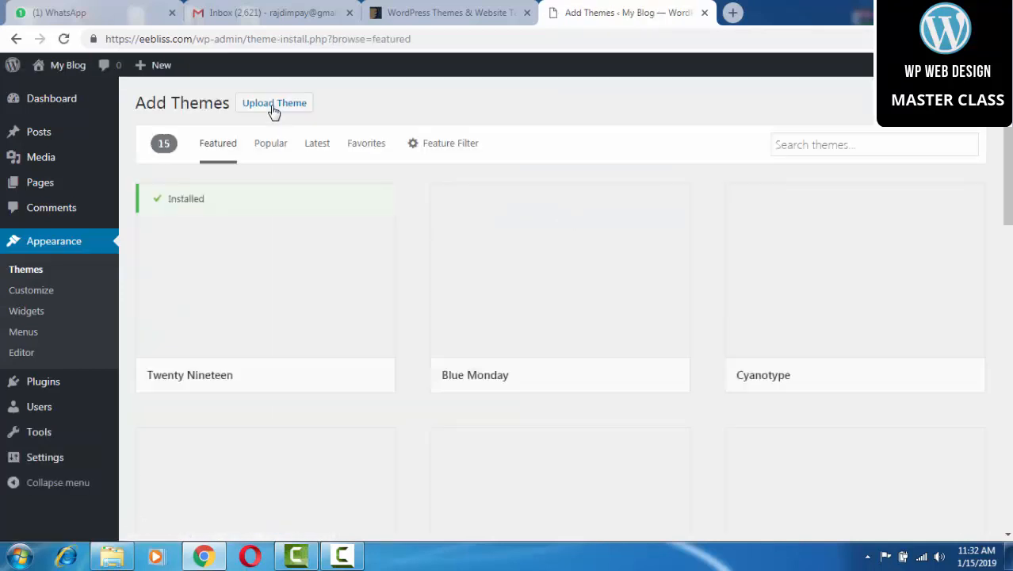
pyautogui.click(272, 111)
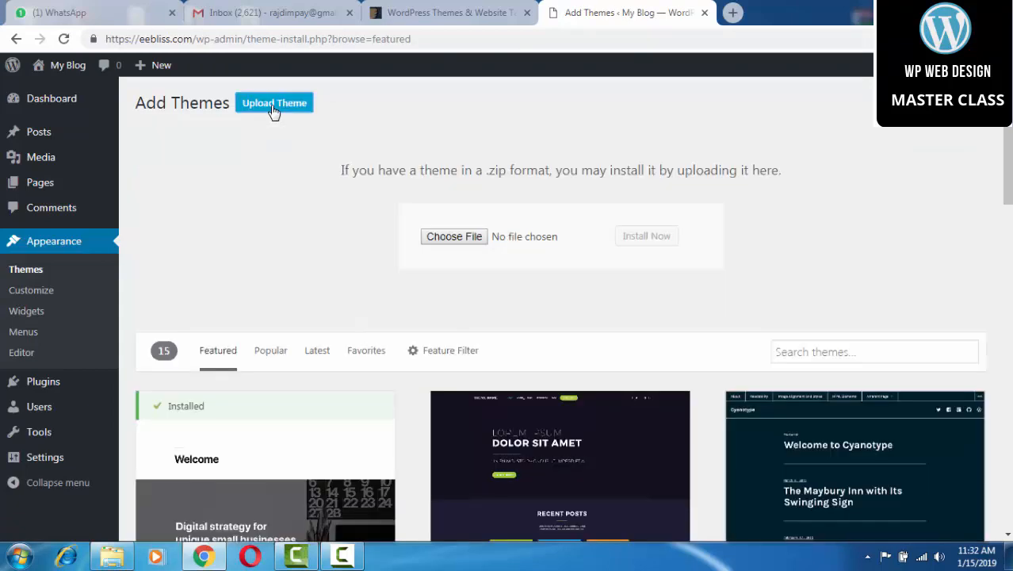
# Browse the Desktop for the theme .zip in the file picker, then cancel it.
pyautogui.click(456, 240)
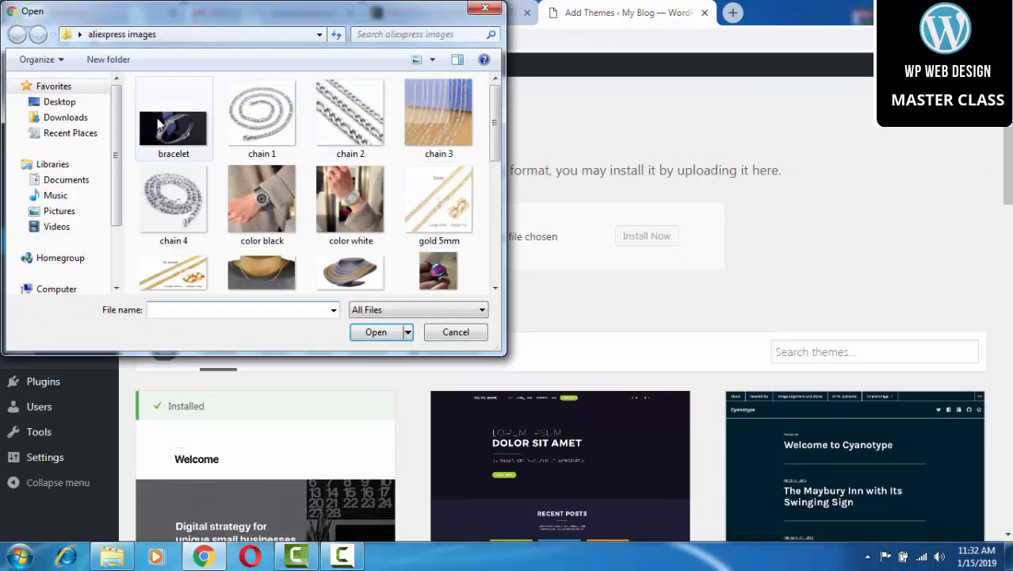
pyautogui.click(80, 105)
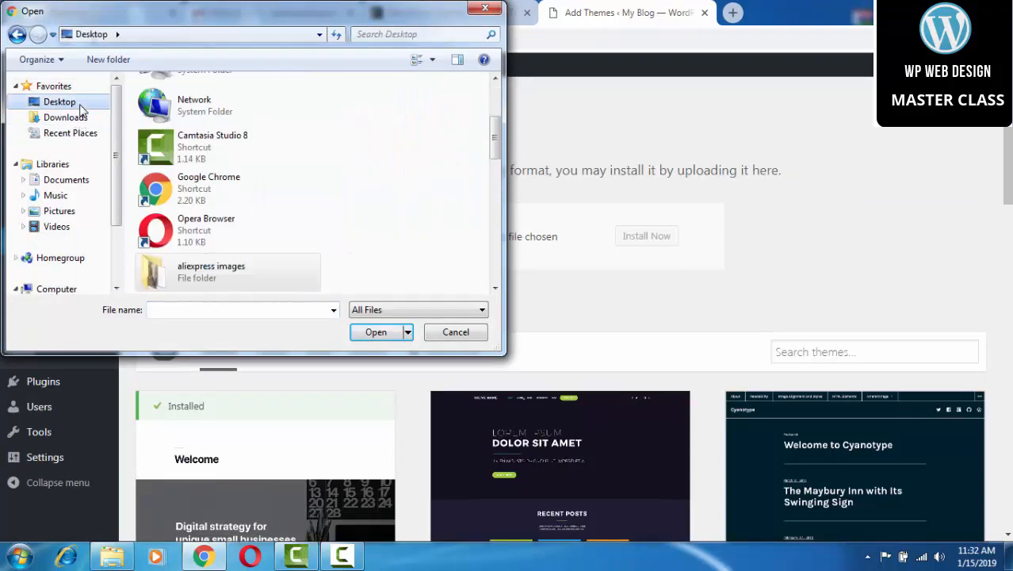
pyautogui.moveTo(497, 145); pyautogui.dragTo(468, 226)
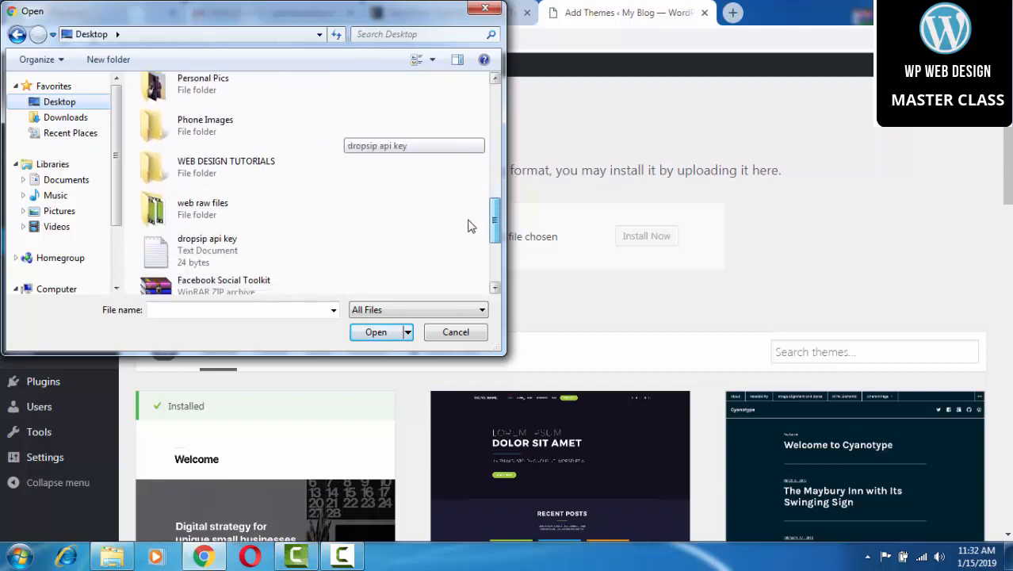
pyautogui.click(294, 311)
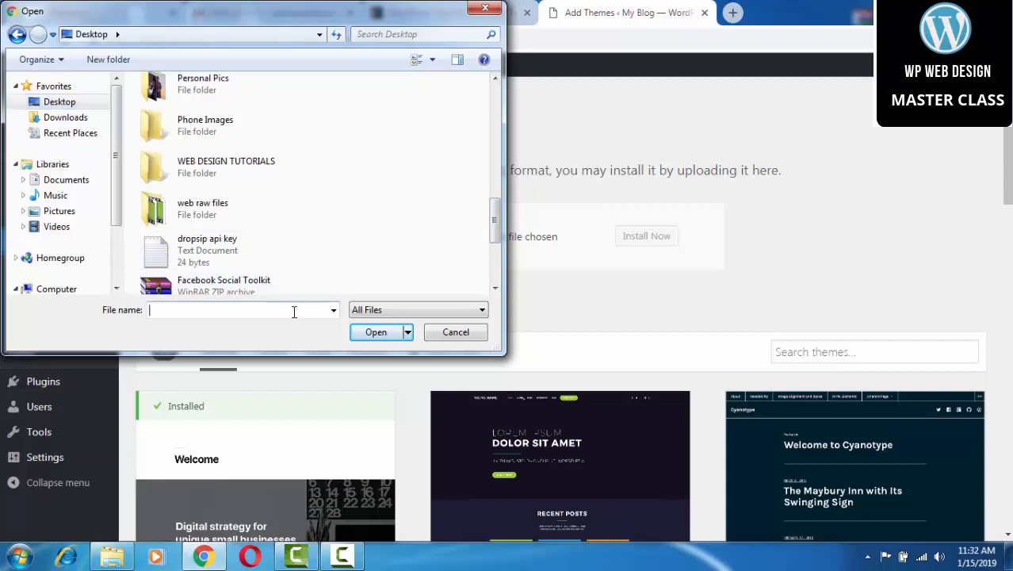
pyautogui.write('them')
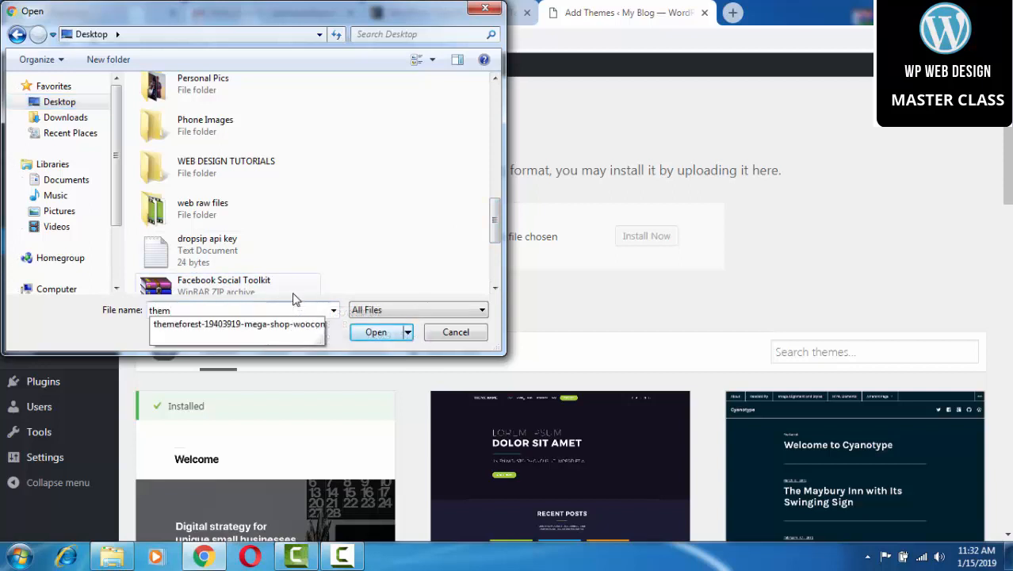
pyautogui.click(425, 176)
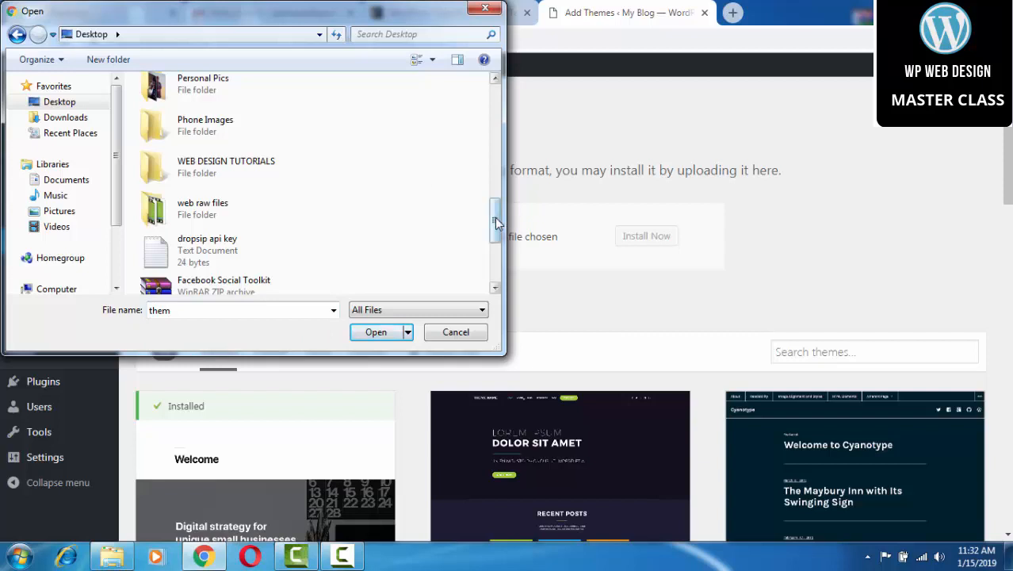
pyautogui.moveTo(493, 224); pyautogui.dragTo(358, 249)
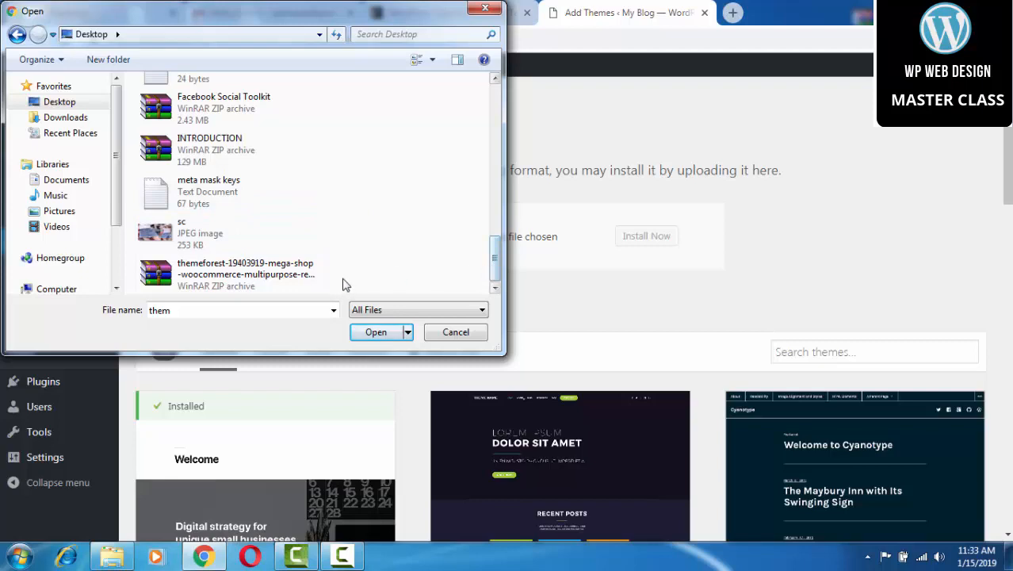
pyautogui.click(446, 332)
# Move the megashop ZIP onto the Desktop and return to the Add Themes page.
pyautogui.click(942, 7)
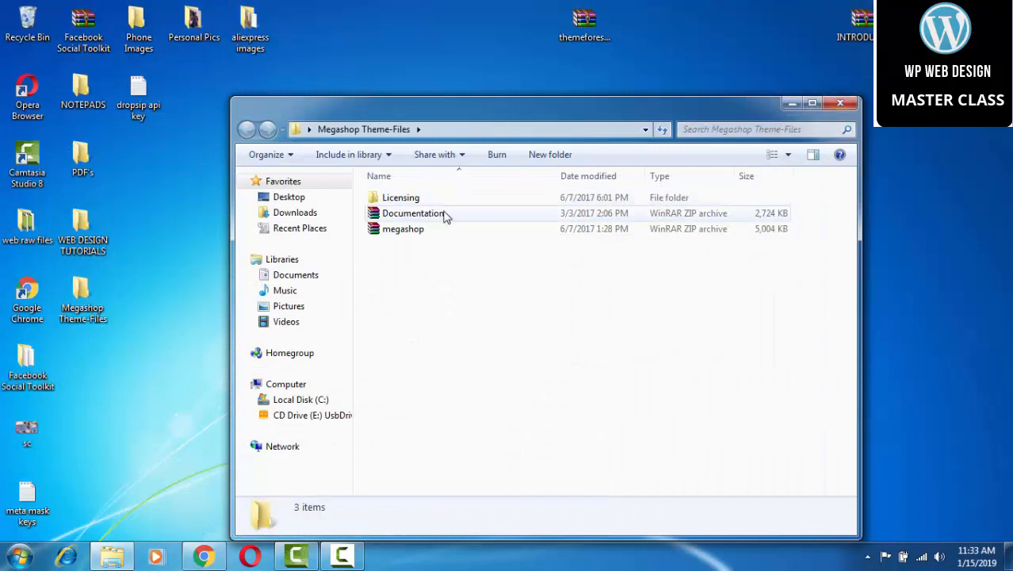
pyautogui.moveTo(413, 229); pyautogui.dragTo(400, 33)
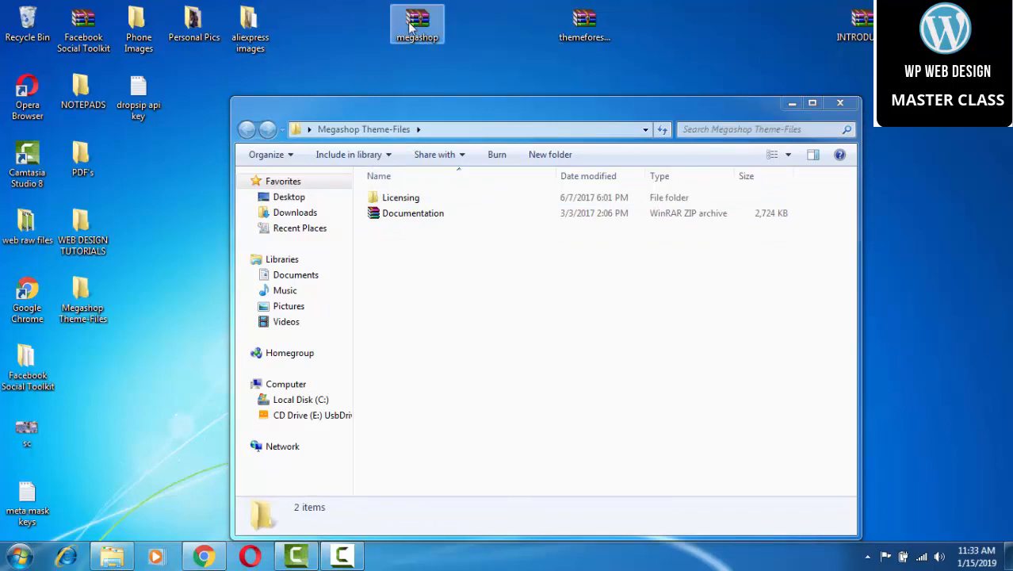
pyautogui.click(214, 558)
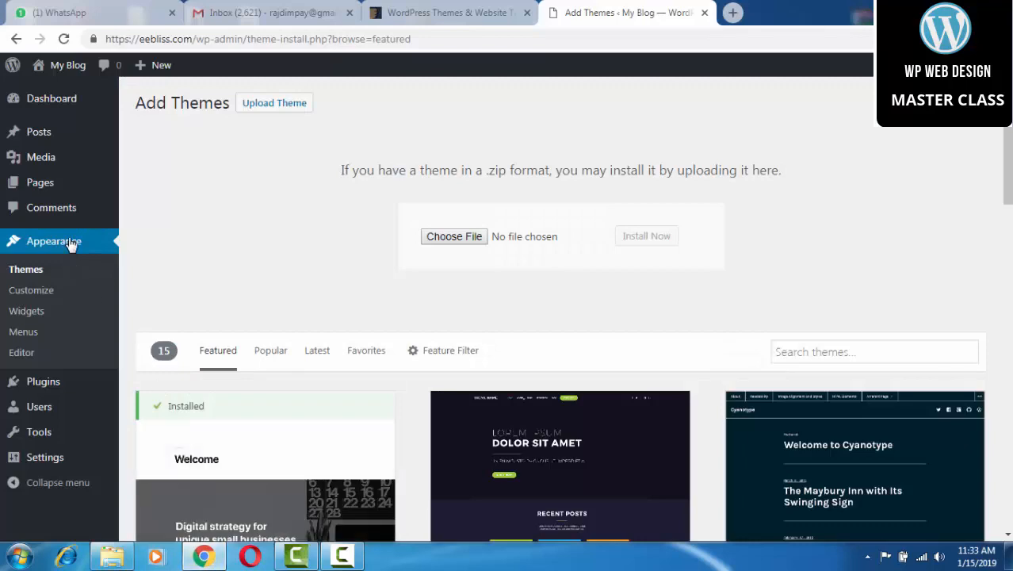
# Look inside the Megashop Theme-Files folder from the file picker, then cancel it.
pyautogui.click(454, 236)
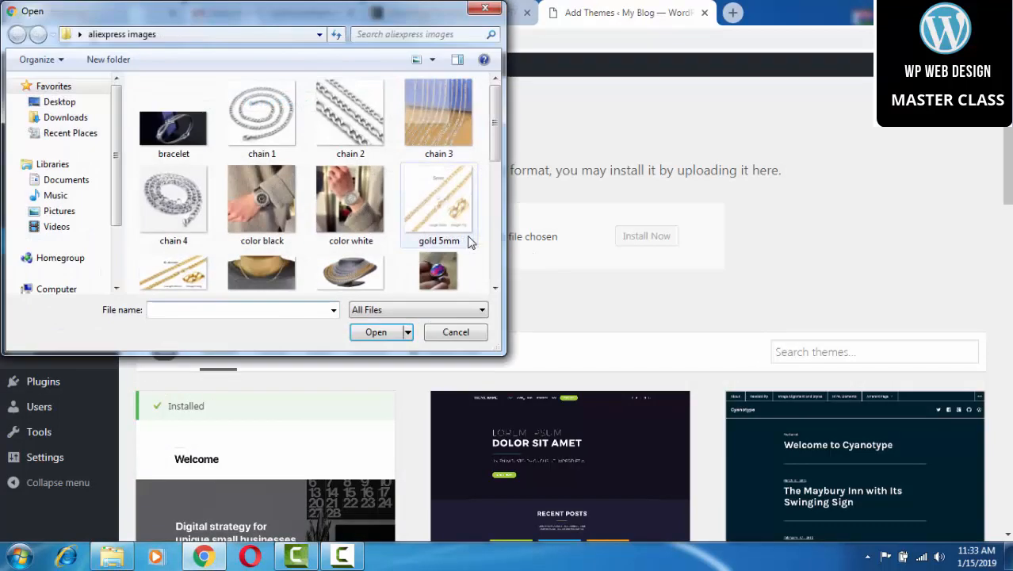
pyautogui.click(56, 103)
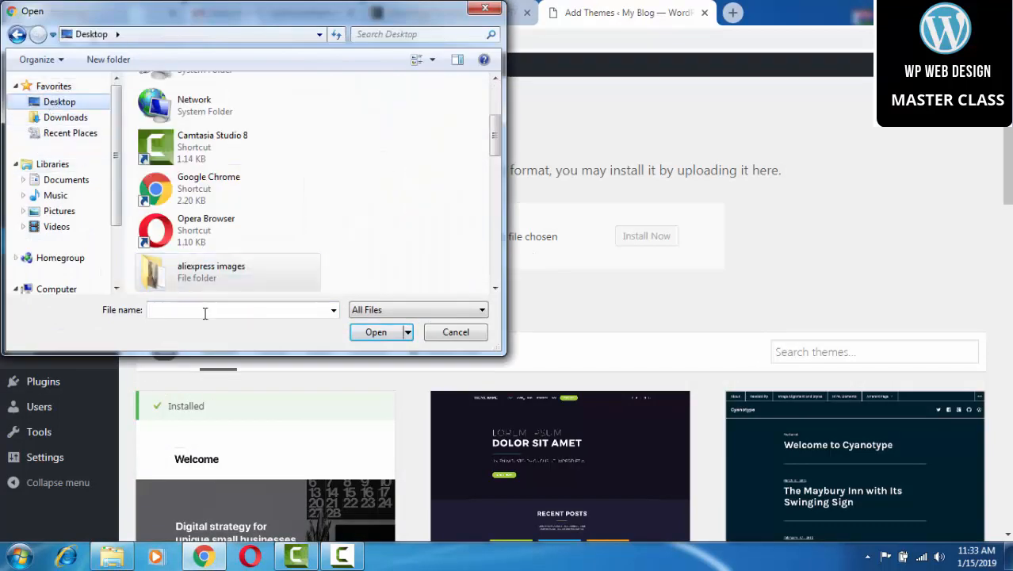
pyautogui.click(204, 311)
pyautogui.write('me')
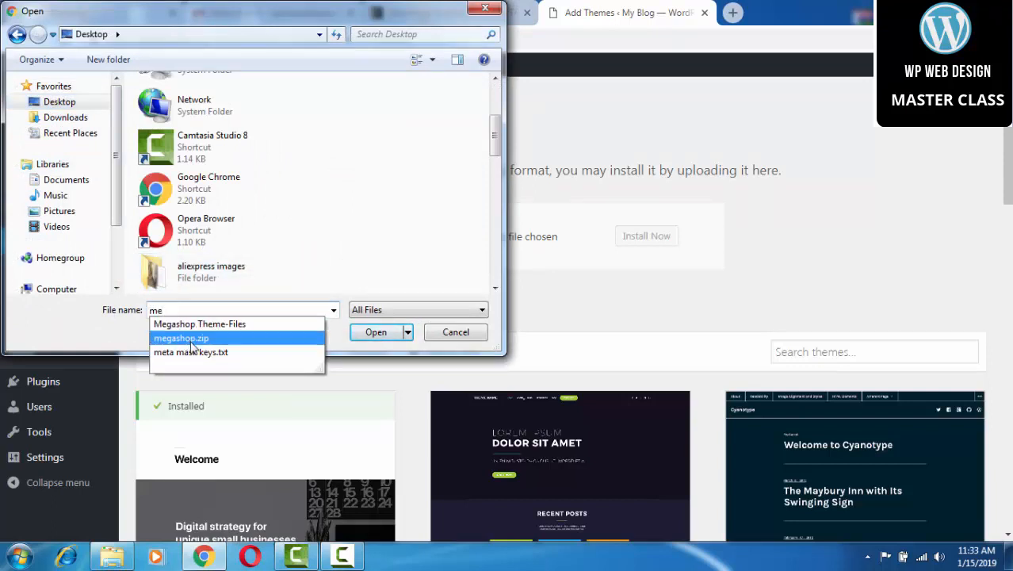
pyautogui.click(219, 333)
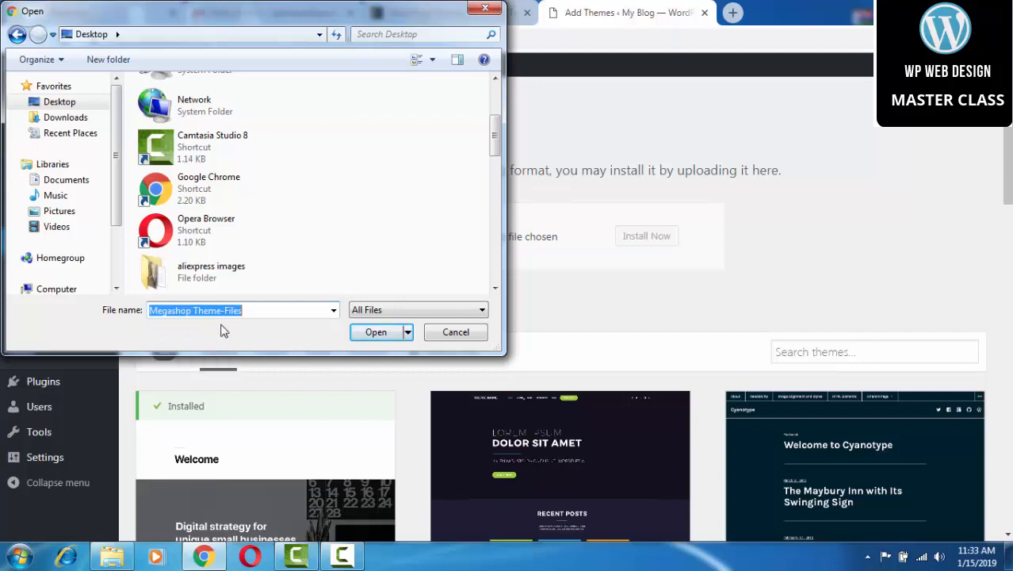
pyautogui.click(377, 332)
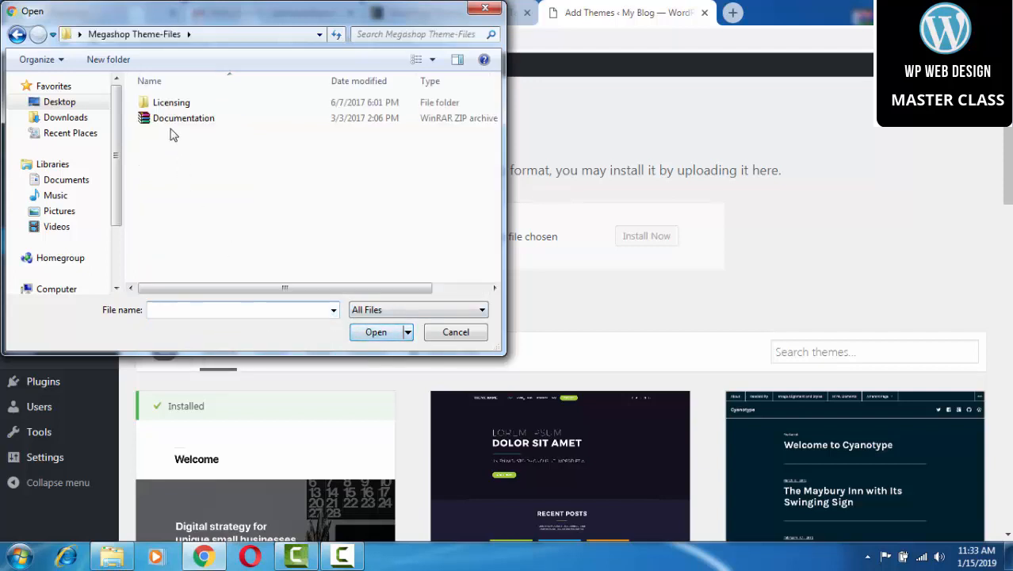
pyautogui.click(444, 331)
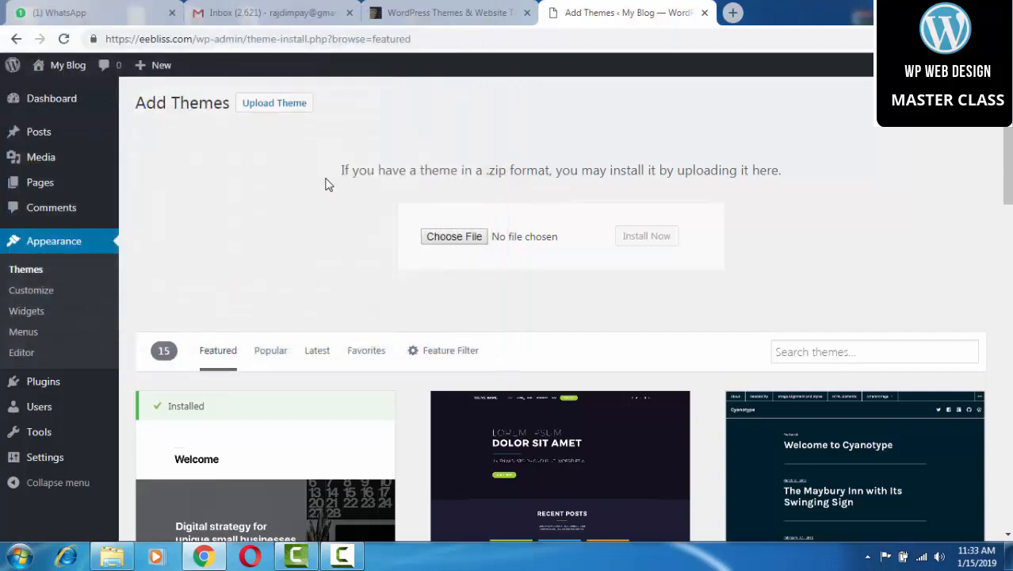
# Choose megashop.zip from the Desktop as the theme file and start Install Now.
pyautogui.click(449, 242)
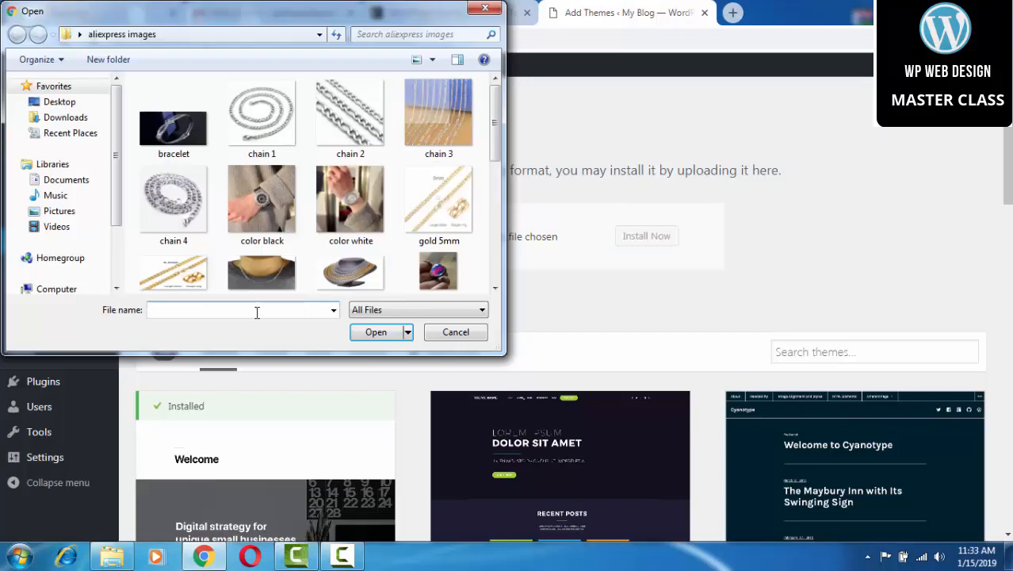
pyautogui.click(75, 102)
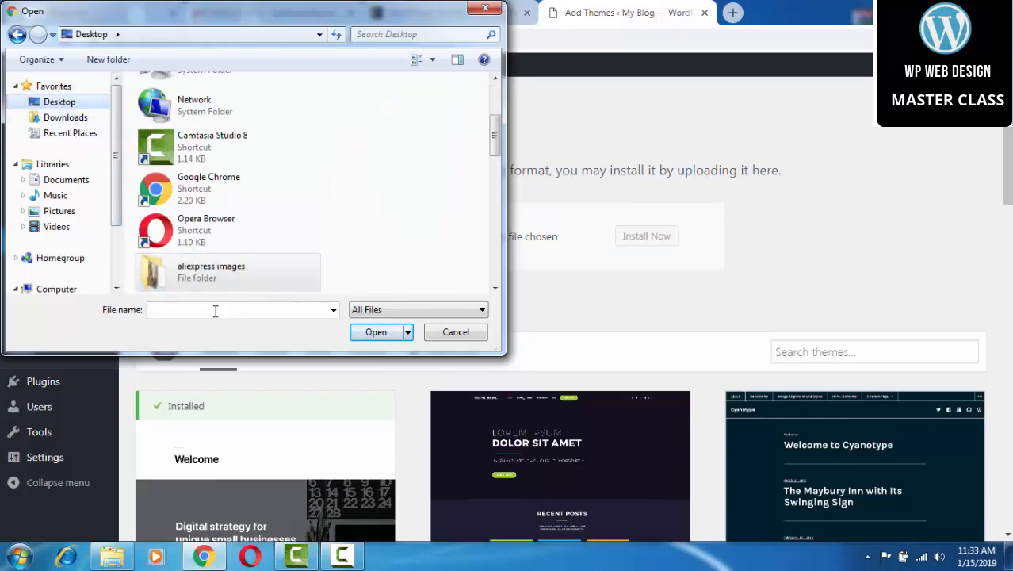
pyautogui.write('me')
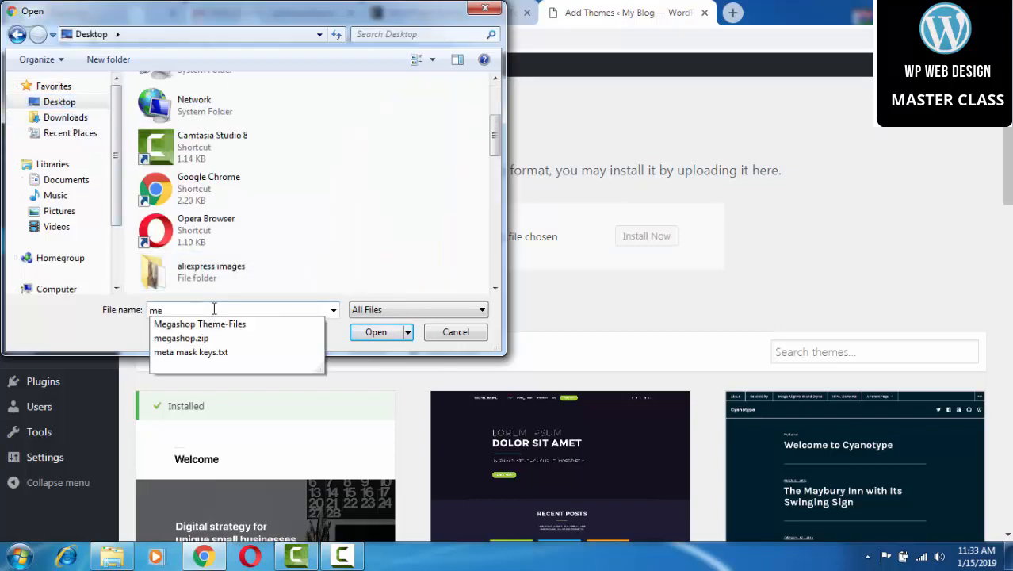
pyautogui.click(210, 338)
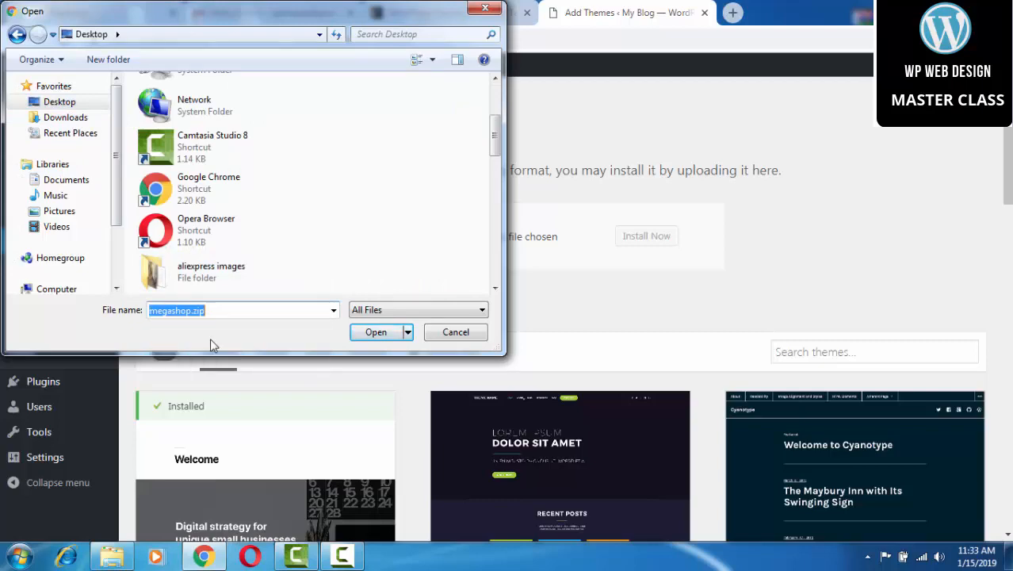
pyautogui.click(369, 332)
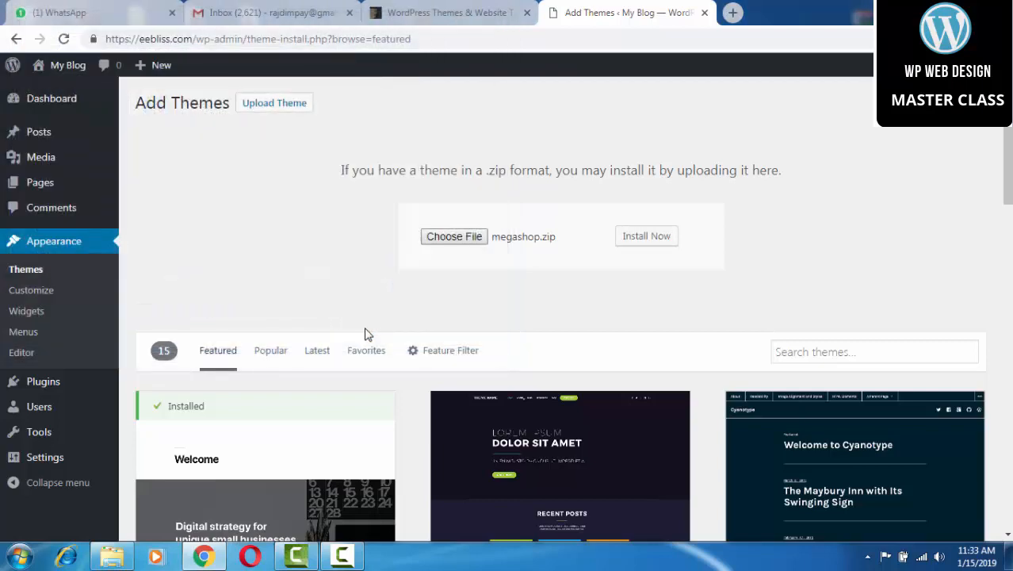
pyautogui.click(638, 238)
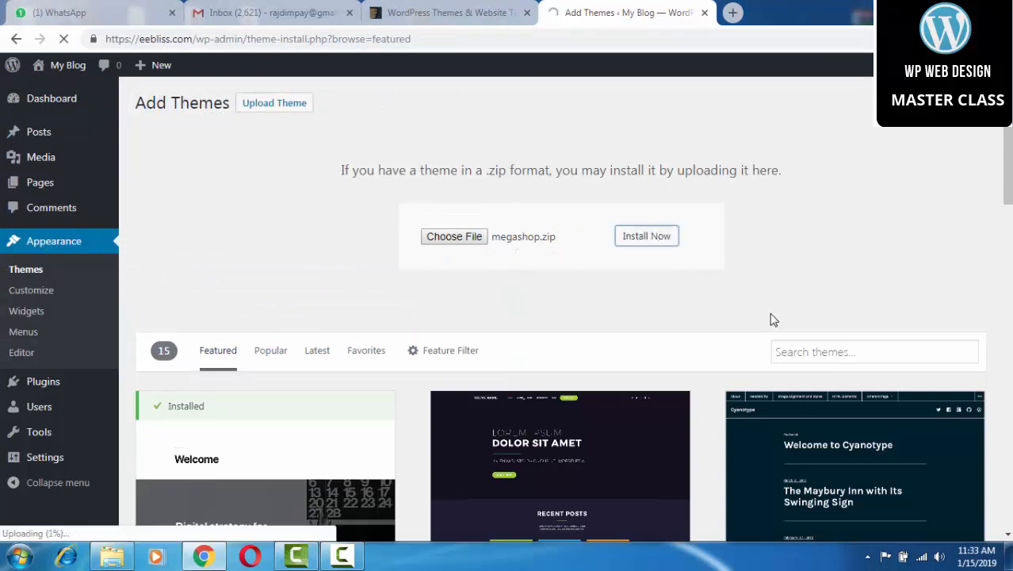
pyautogui.click(354, 560)
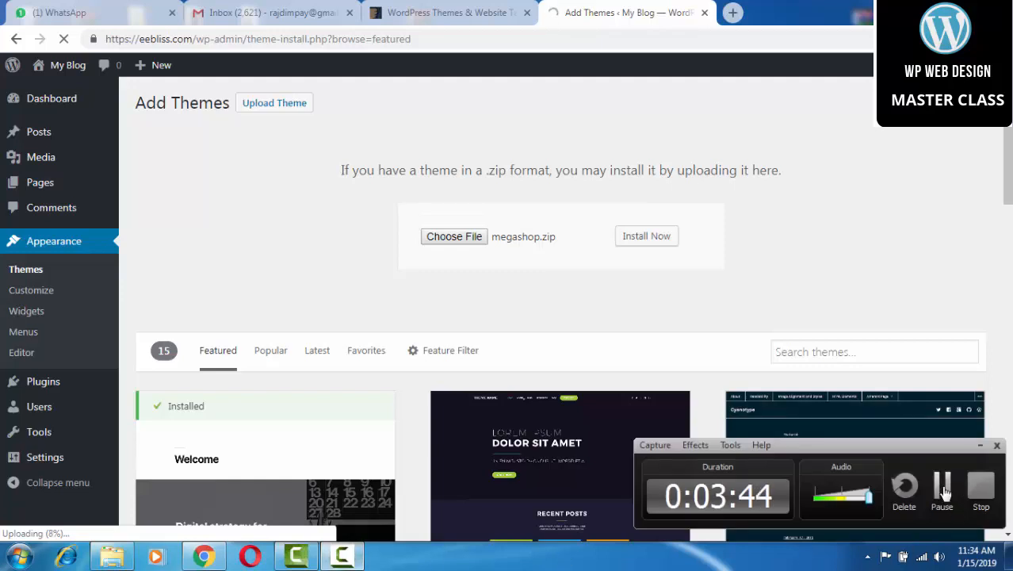
# Activate the newly installed megashop theme.
pyautogui.click(940, 484)
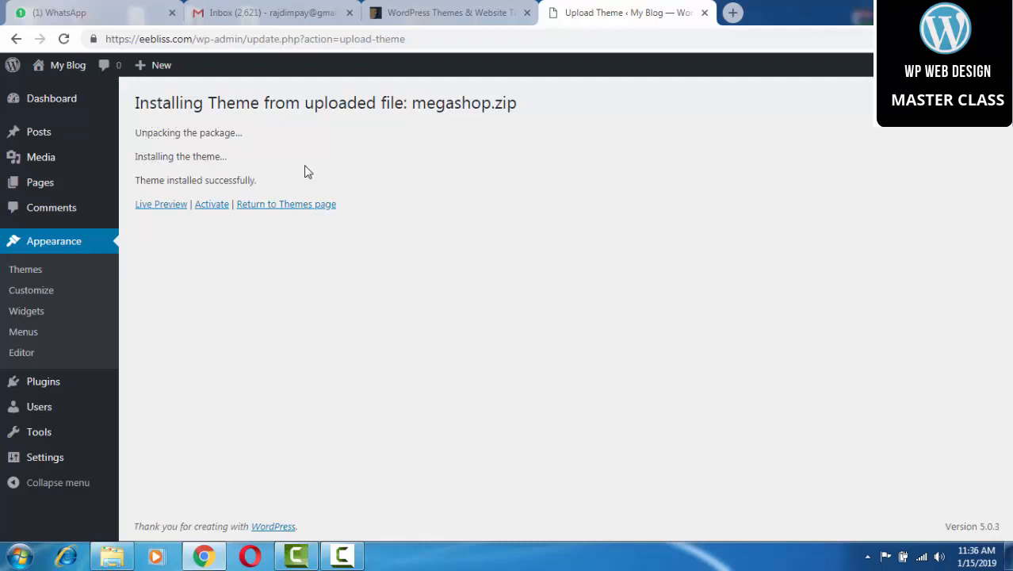
pyautogui.click(213, 205)
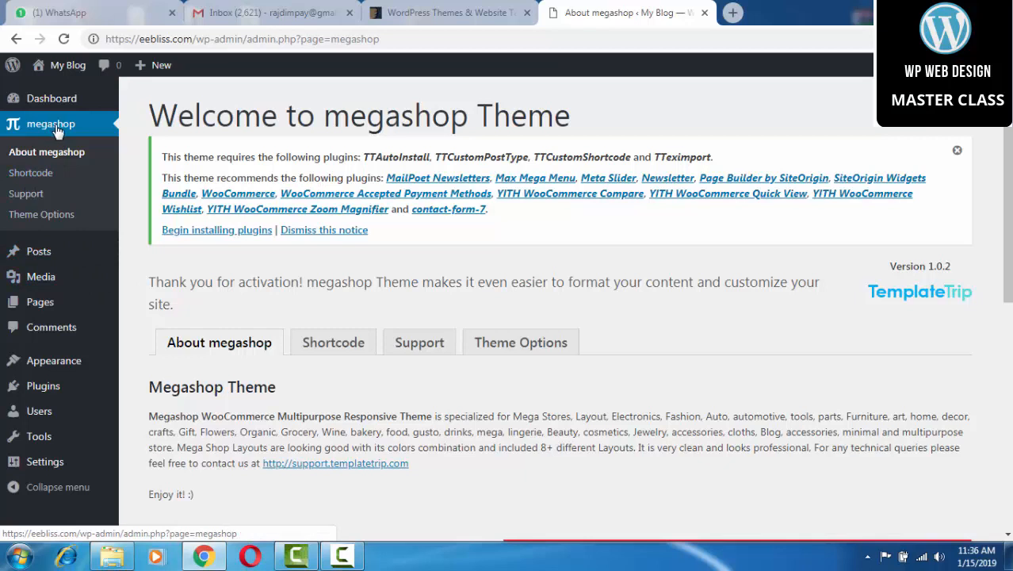
# Open the theme's plugin installation page and select all 17 plugins.
pyautogui.click(220, 231)
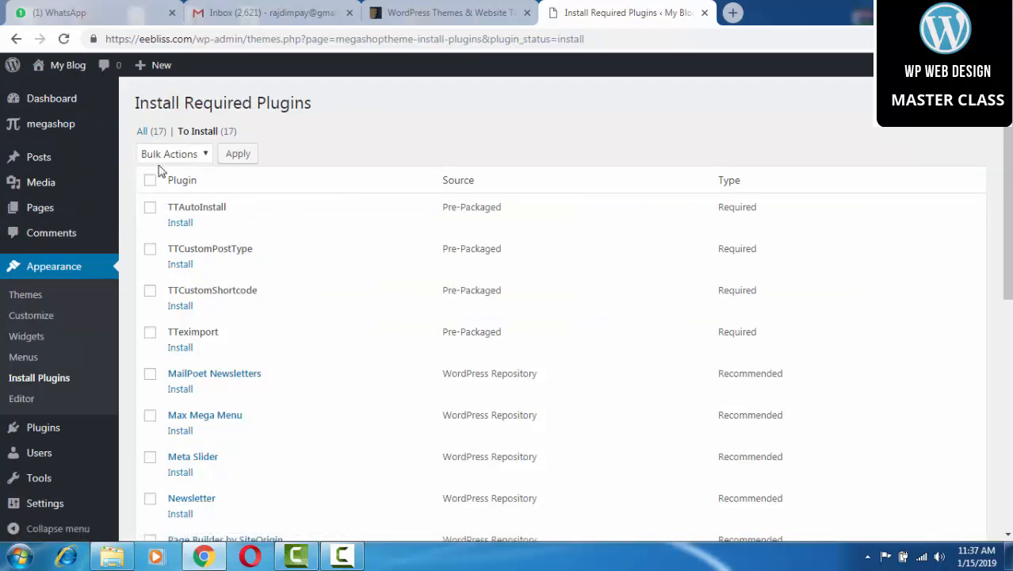
pyautogui.click(185, 156)
pyautogui.click(185, 156)
pyautogui.click(153, 185)
pyautogui.scroll(-6, 180, 296)
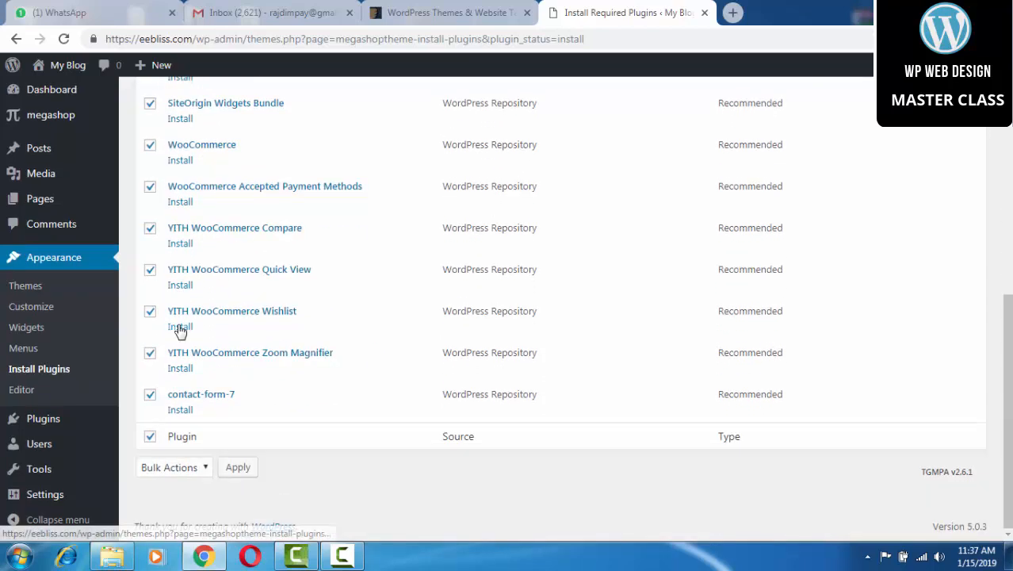
pyautogui.scroll(2, 180, 315)
pyautogui.scroll(4, 180, 316)
pyautogui.click(152, 182)
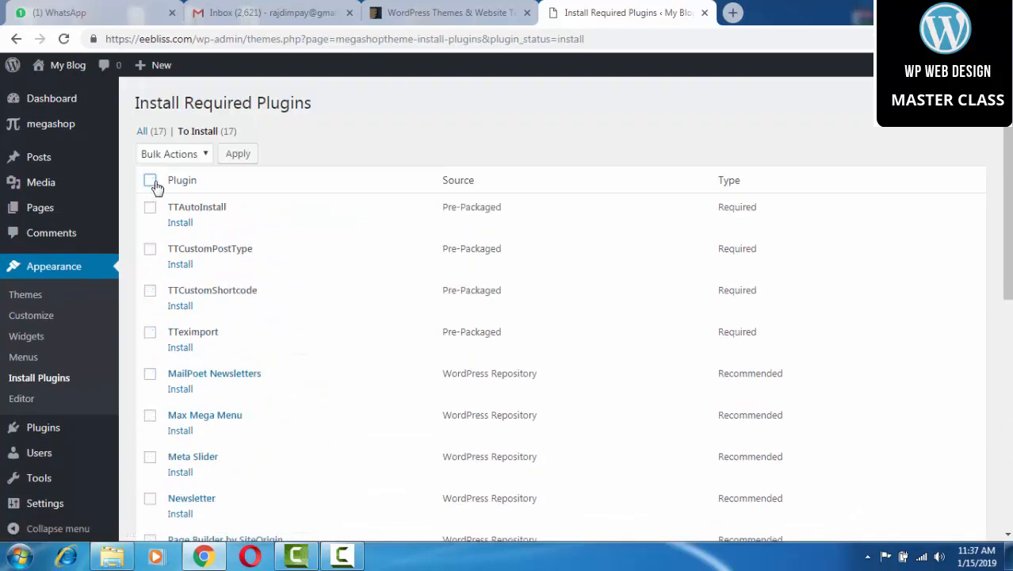
pyautogui.click(151, 182)
# Apply the Install bulk action to all selected plugins.
pyautogui.scroll(-6, 166, 300)
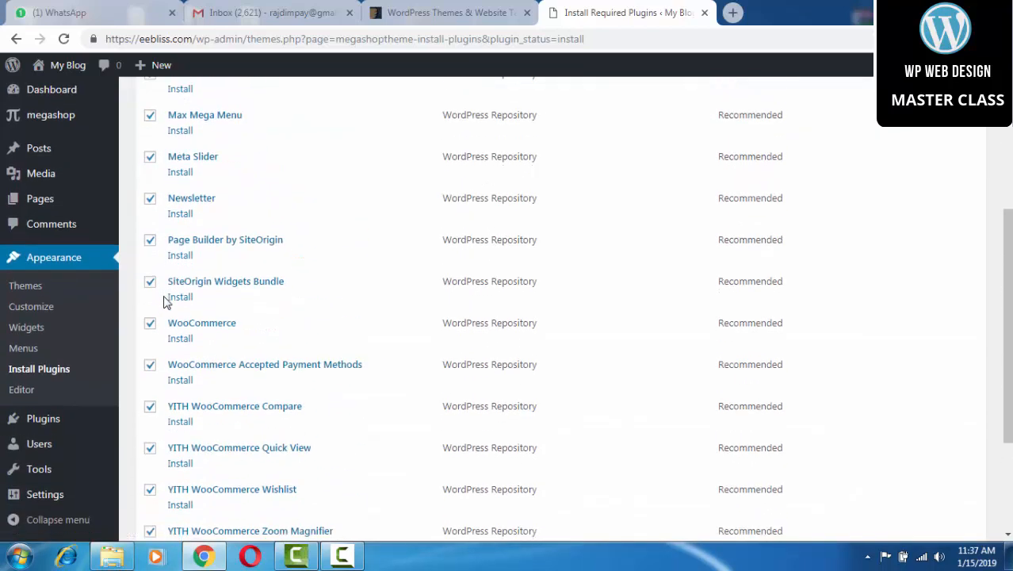
pyautogui.scroll(6, 164, 296)
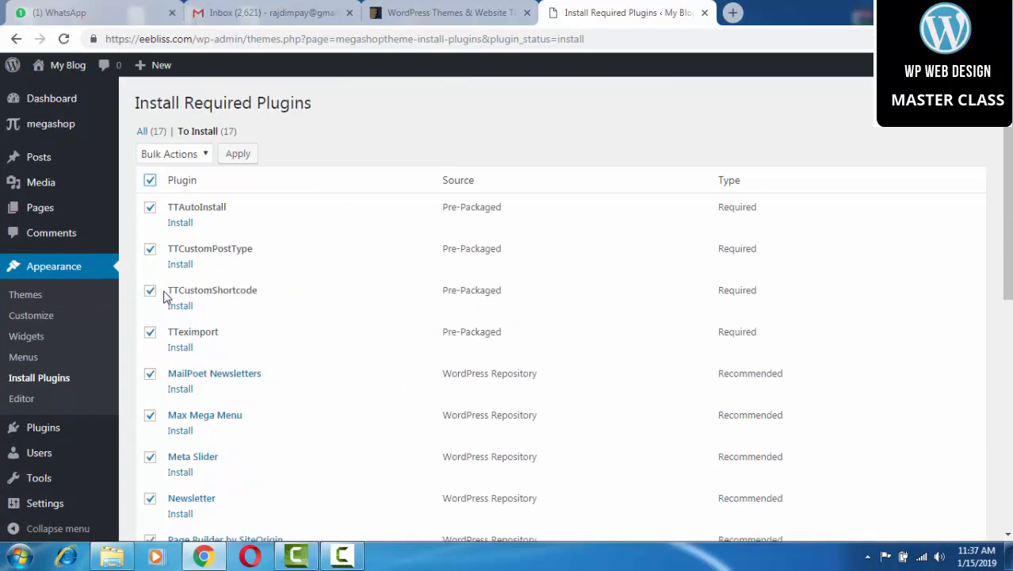
pyautogui.click(204, 156)
pyautogui.click(175, 186)
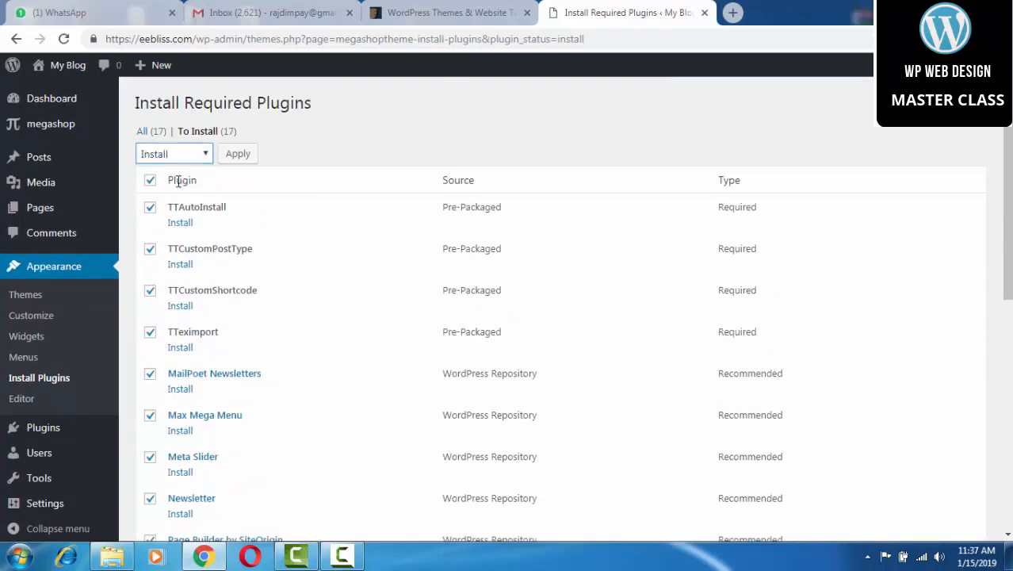
pyautogui.click(237, 156)
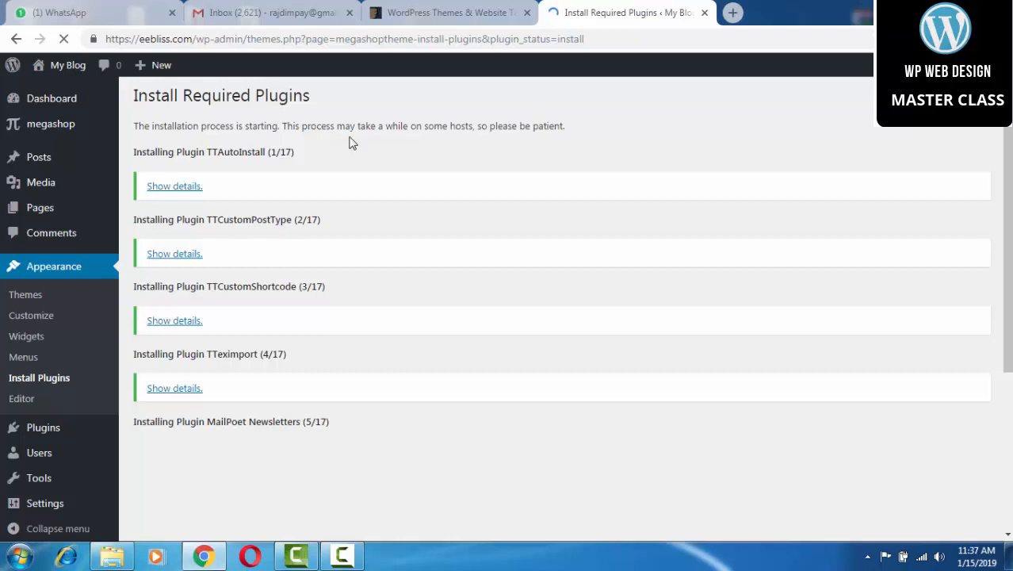
# Wait for all 17 plugin installs to finish, then return to the Required Plugins Installer.
pyautogui.scroll(-3, 586, 182)
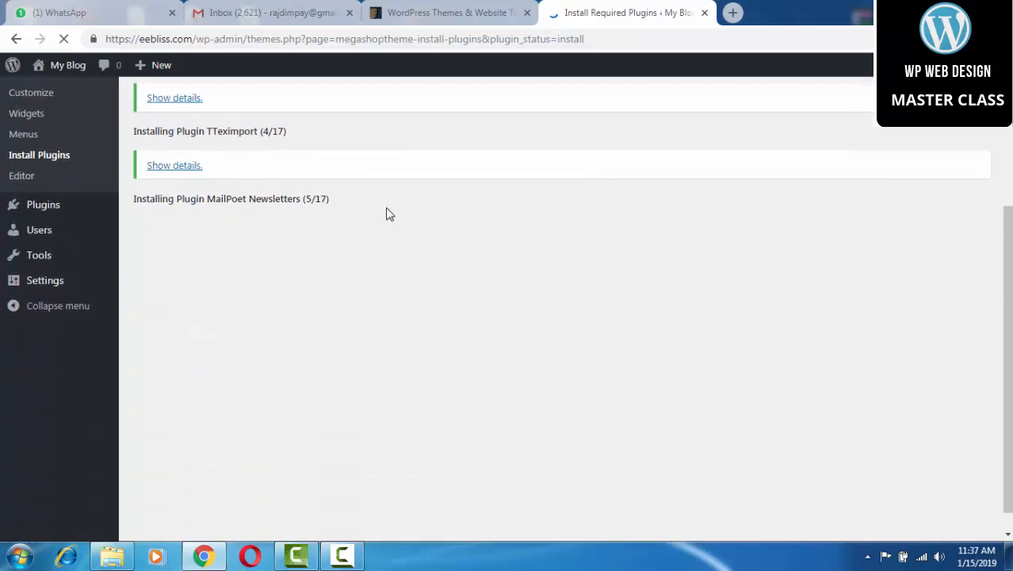
pyautogui.scroll(3, 324, 225)
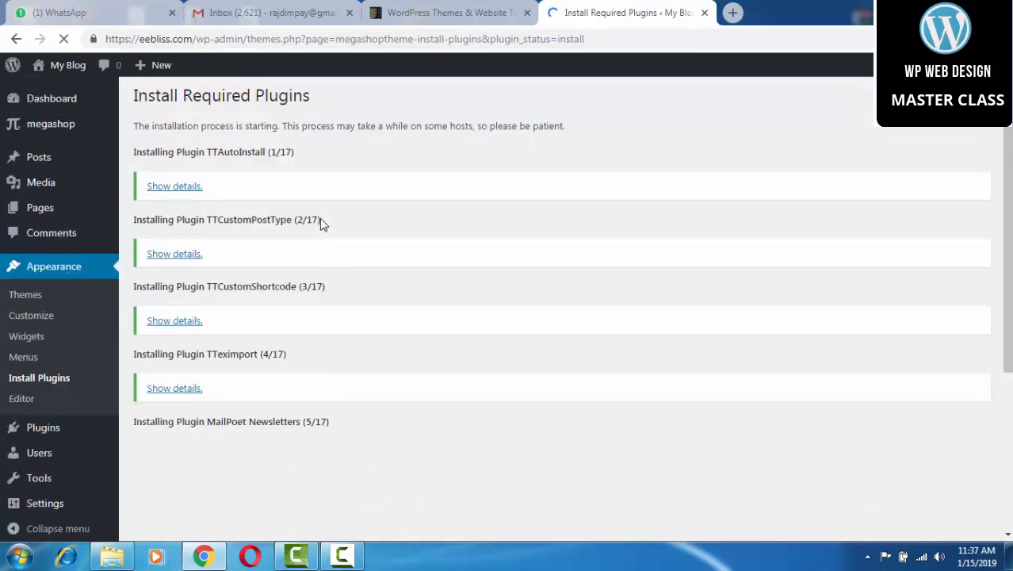
pyautogui.click(353, 553)
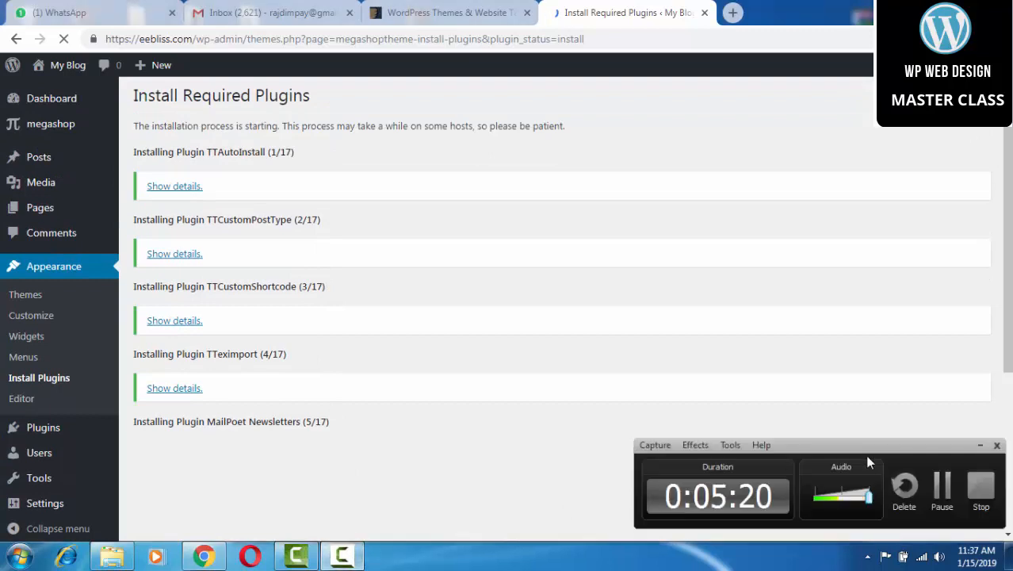
pyautogui.click(940, 486)
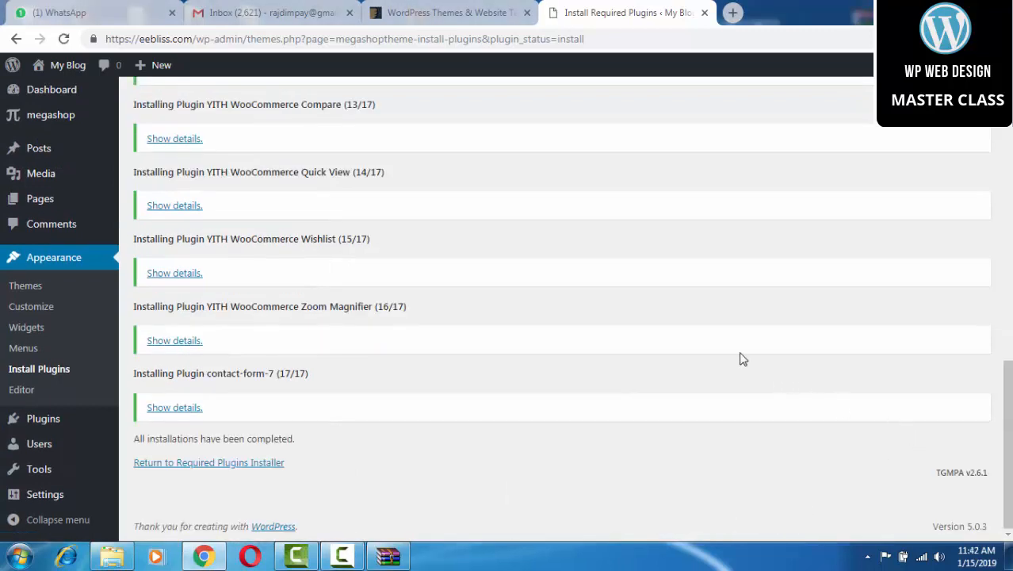
pyautogui.scroll(8, 300, 237)
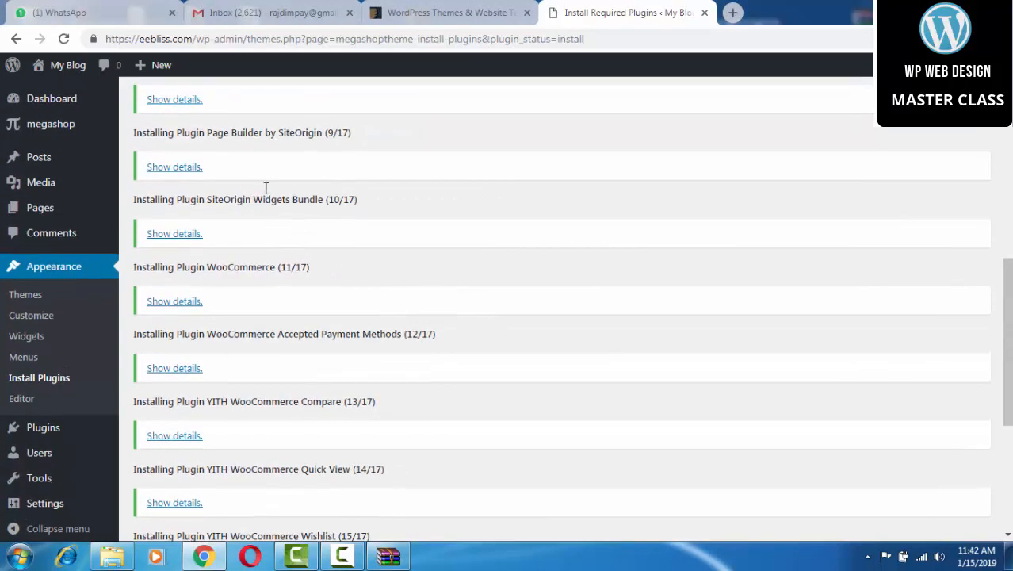
pyautogui.scroll(4, 234, 151)
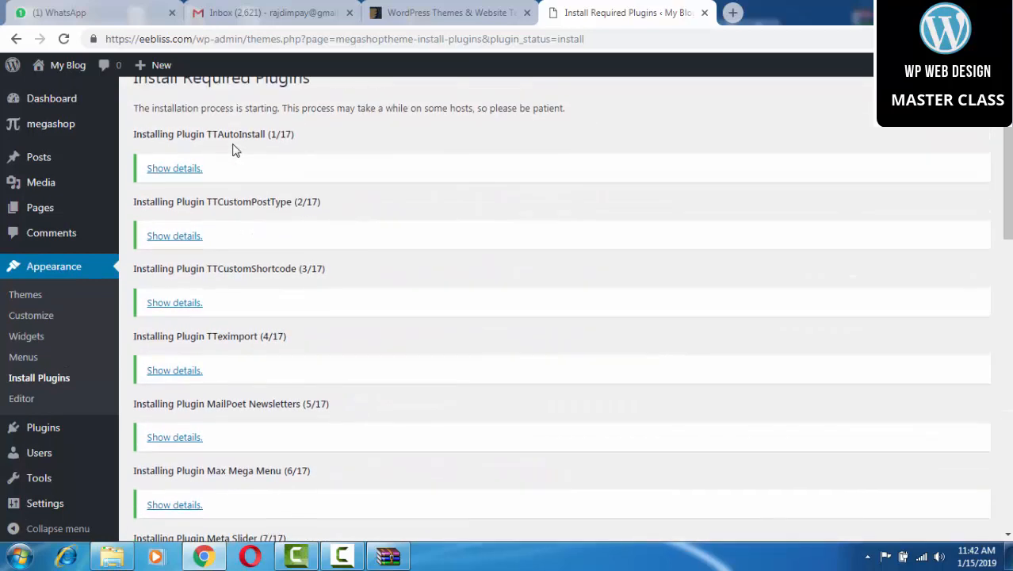
pyautogui.scroll(-12, 234, 155)
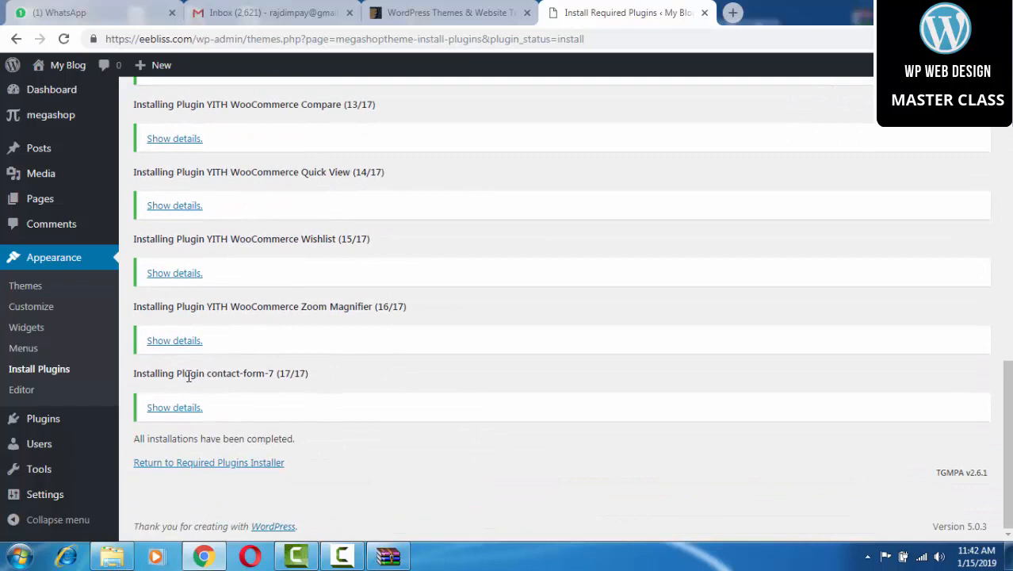
pyautogui.click(201, 470)
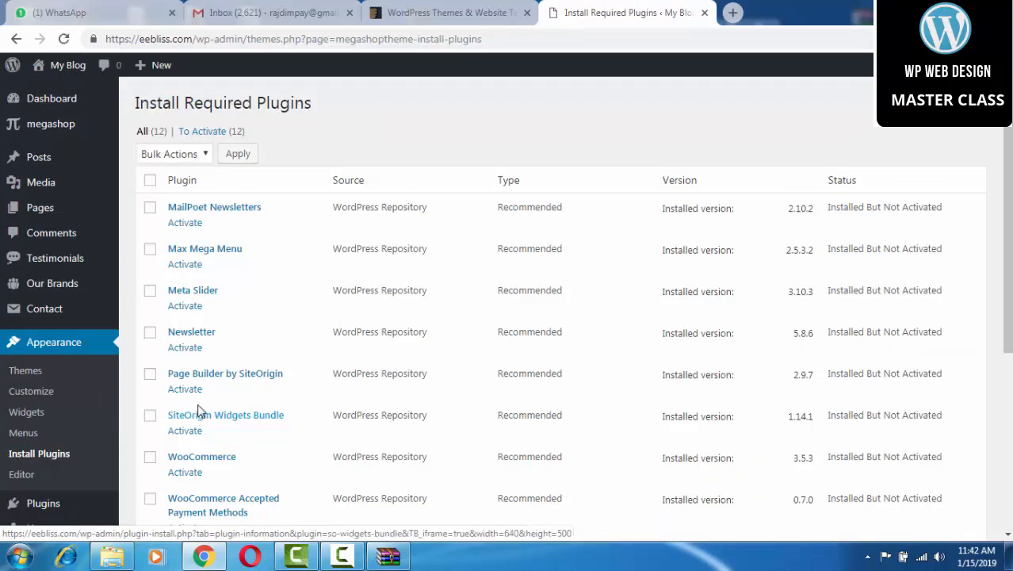
# Select all 12 installed plugins and apply the Activate bulk action.
pyautogui.click(149, 181)
pyautogui.scroll(-3, 182, 233)
pyautogui.scroll(3, 185, 233)
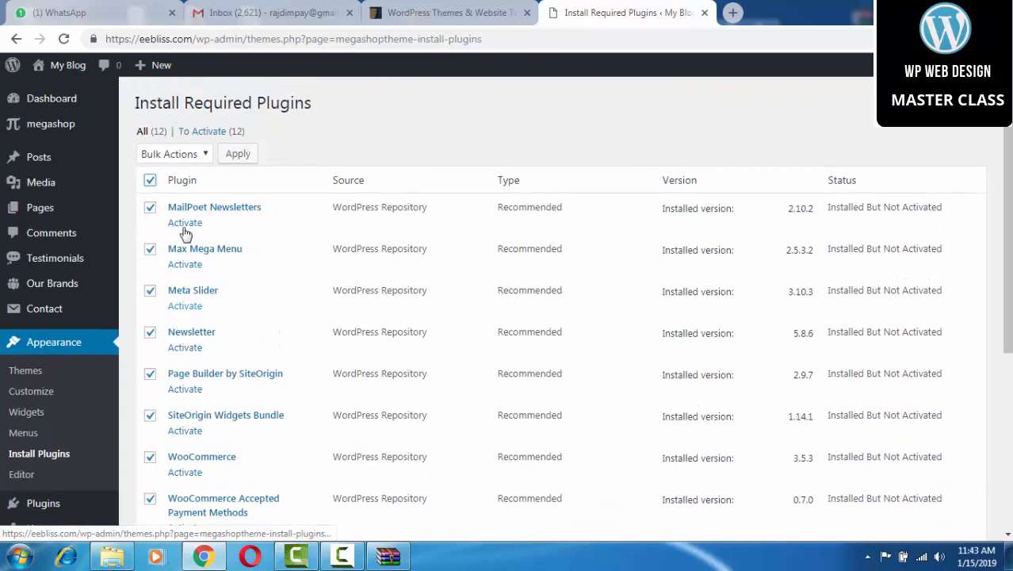
pyautogui.click(204, 156)
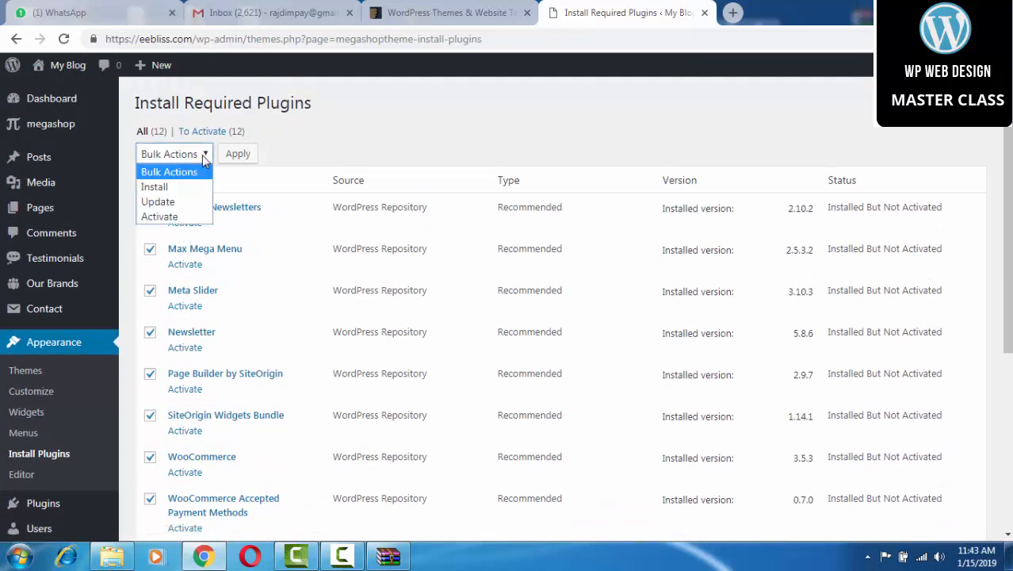
pyautogui.click(171, 219)
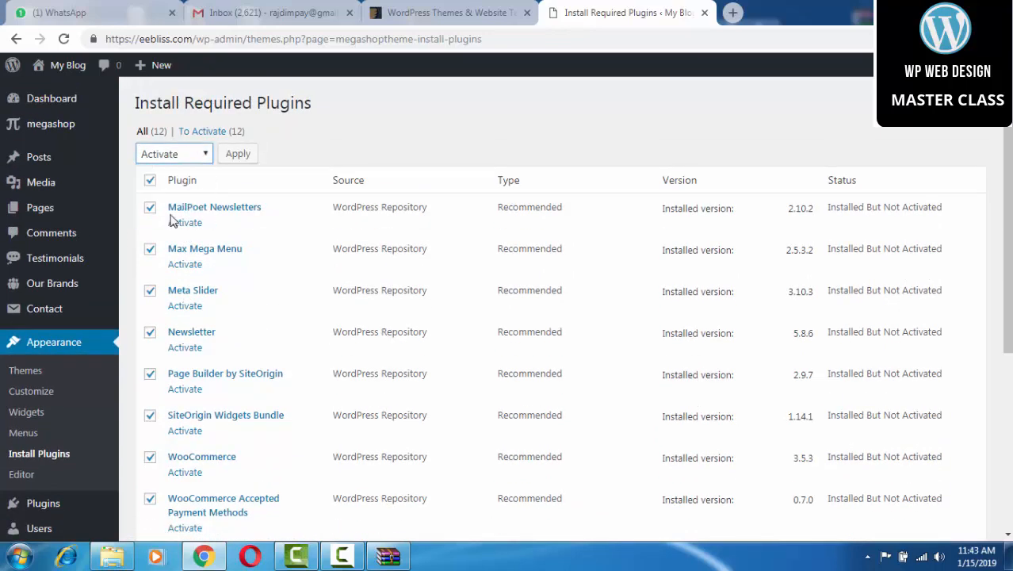
pyautogui.click(237, 154)
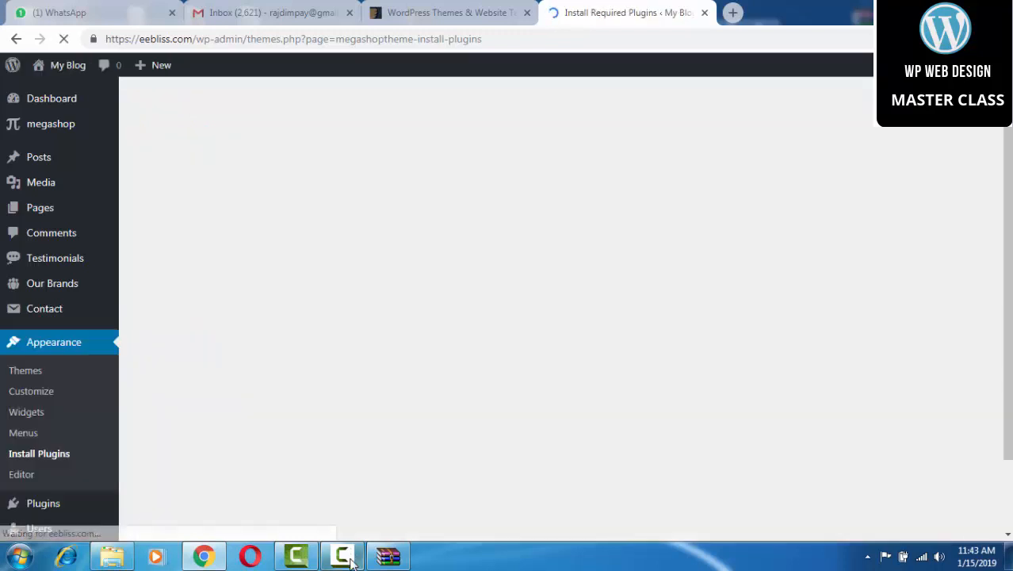
pyautogui.moveTo(350, 560)
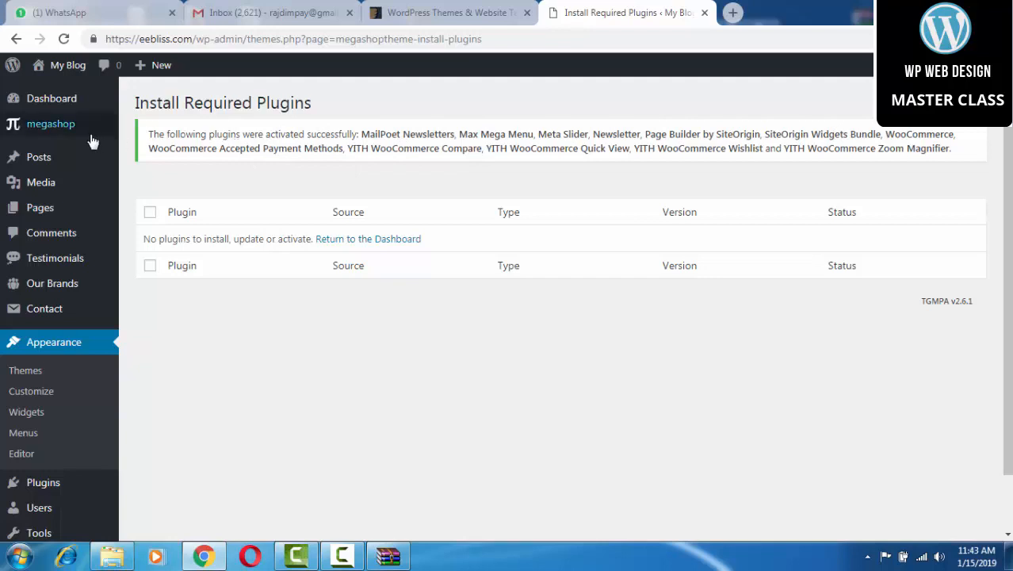
pyautogui.moveTo(57, 132)
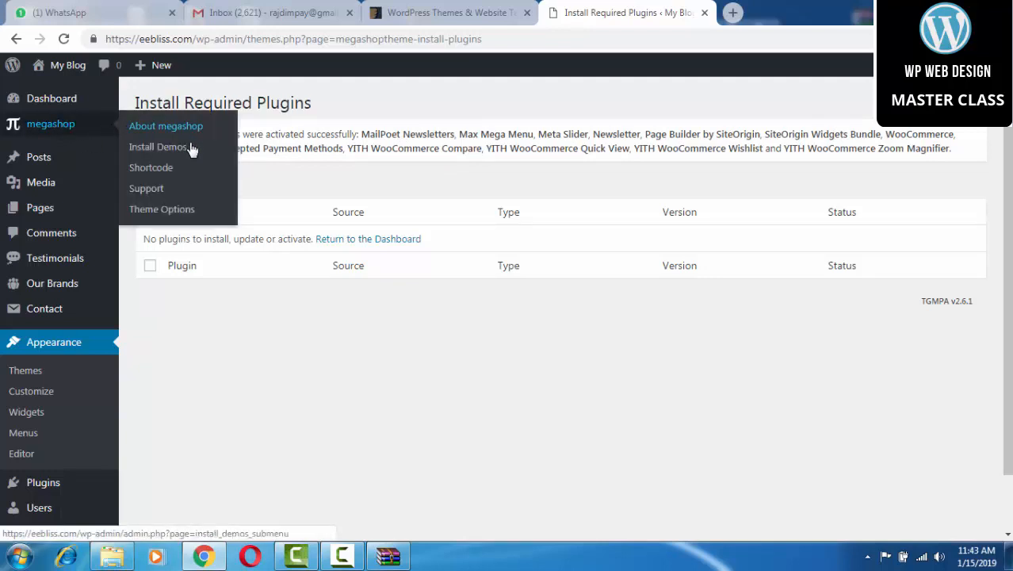
# In megashop > Install Demos, browse the demos and import the first electronics demo.
pyautogui.click(166, 151)
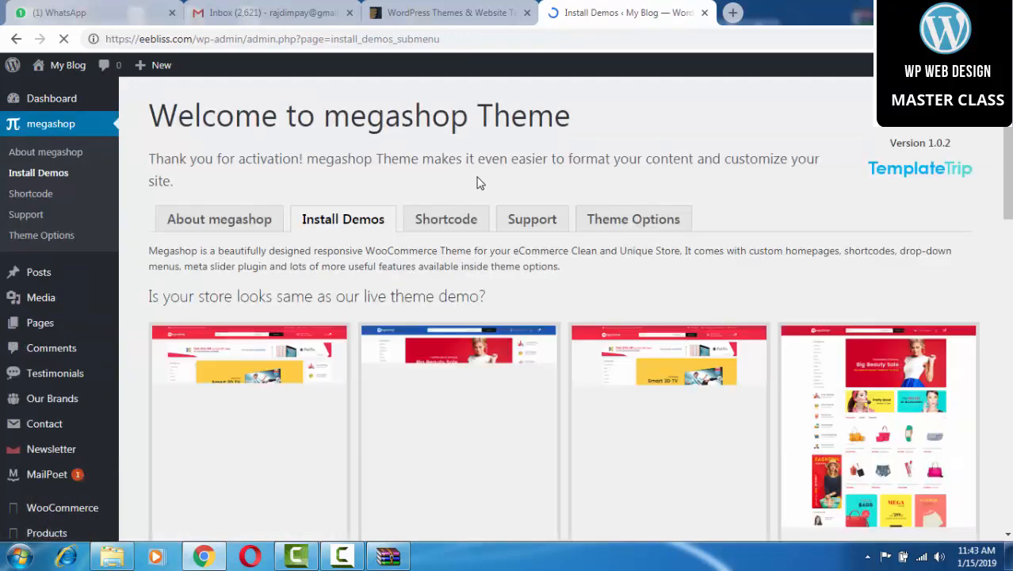
pyautogui.scroll(-3, 481, 206)
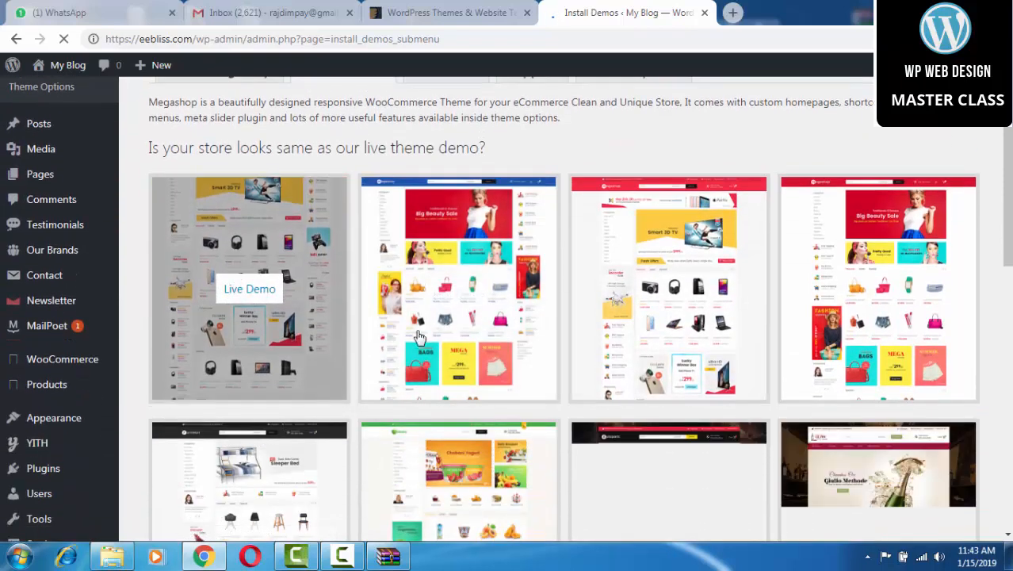
pyautogui.scroll(-1, 824, 309)
pyautogui.scroll(-2, 820, 324)
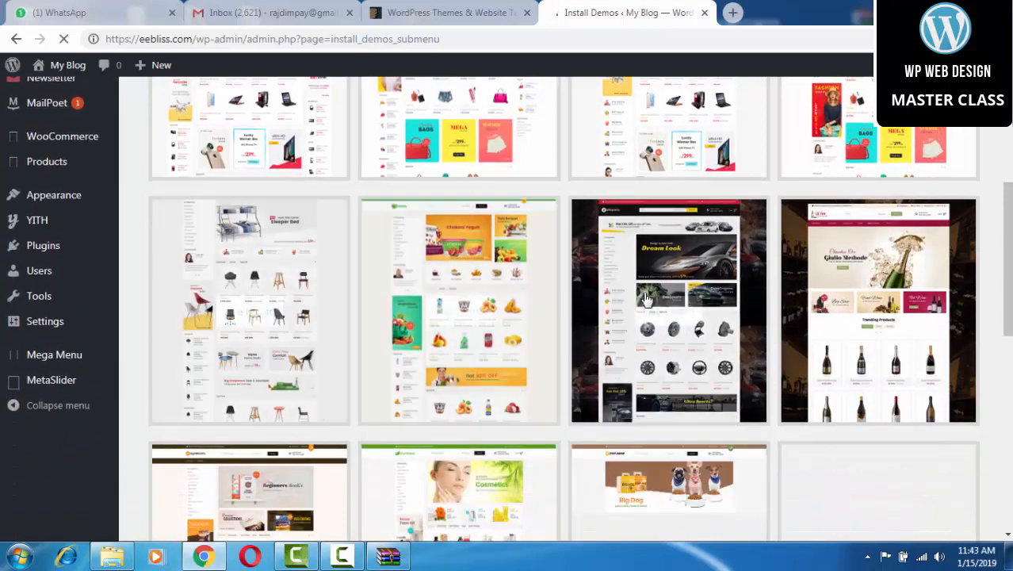
pyautogui.scroll(-4, 755, 254)
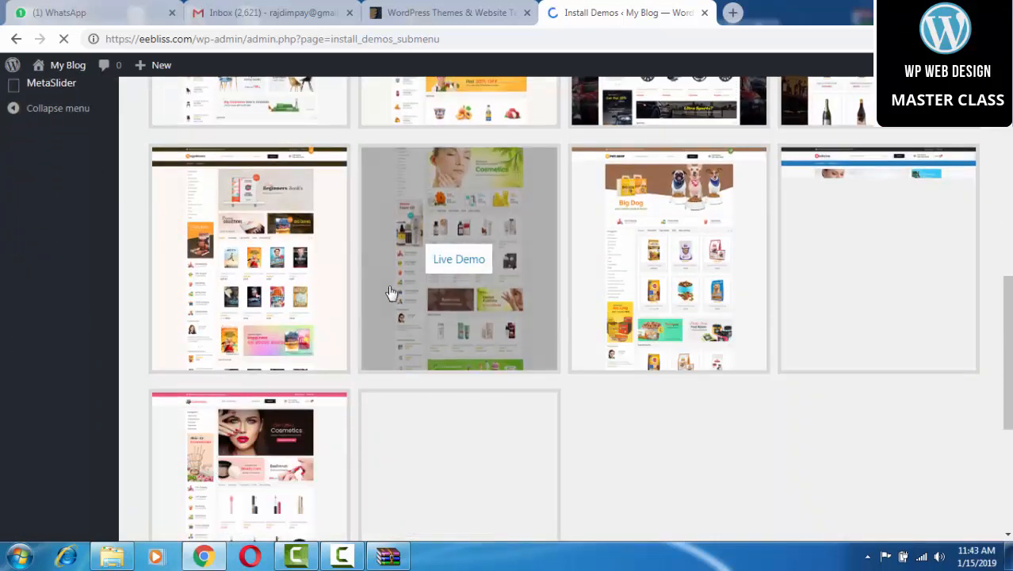
pyautogui.scroll(-2, 250, 273)
pyautogui.scroll(-1, 309, 305)
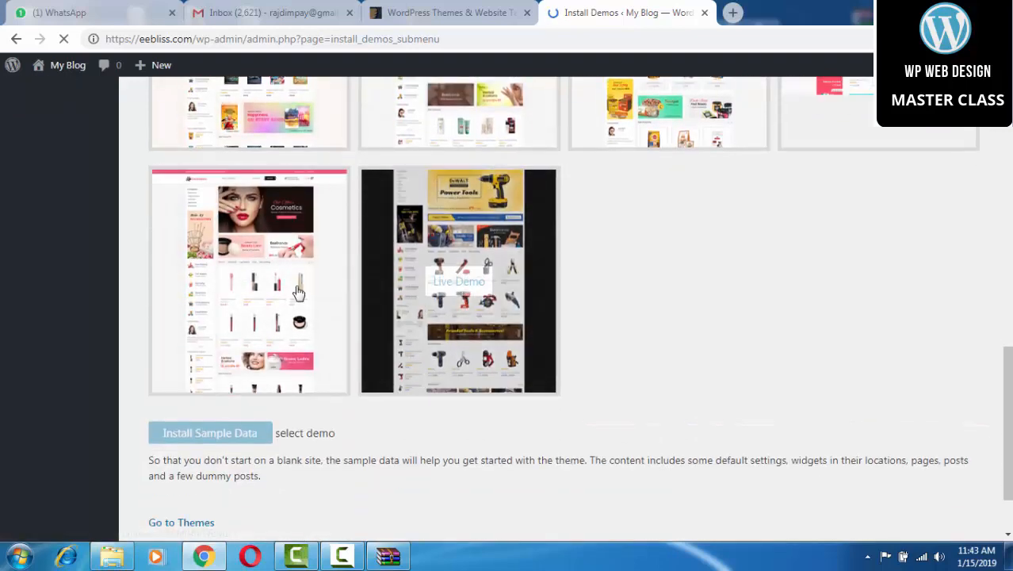
pyautogui.scroll(6, 218, 276)
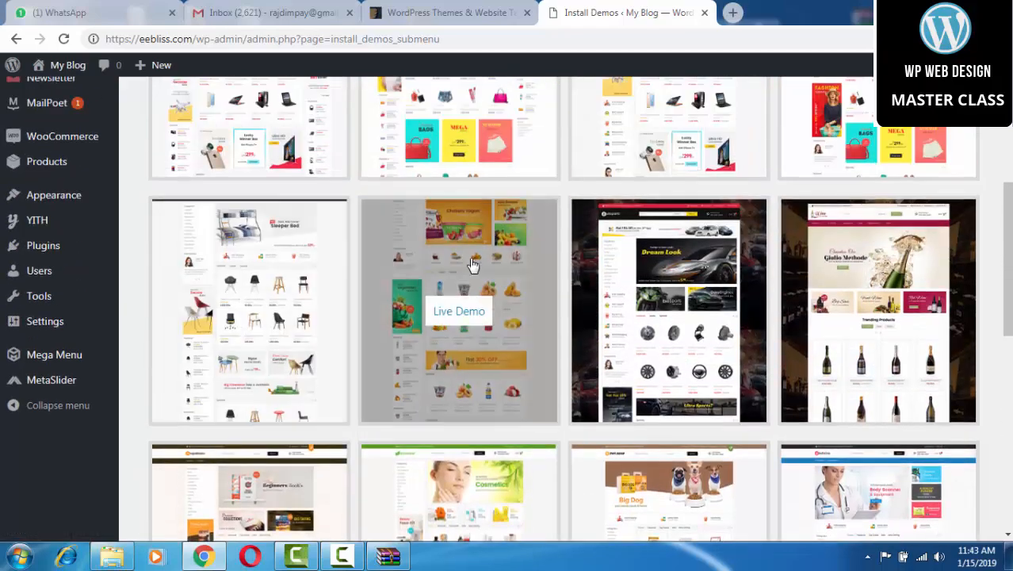
pyautogui.scroll(4, 571, 270)
pyautogui.scroll(-10, 752, 286)
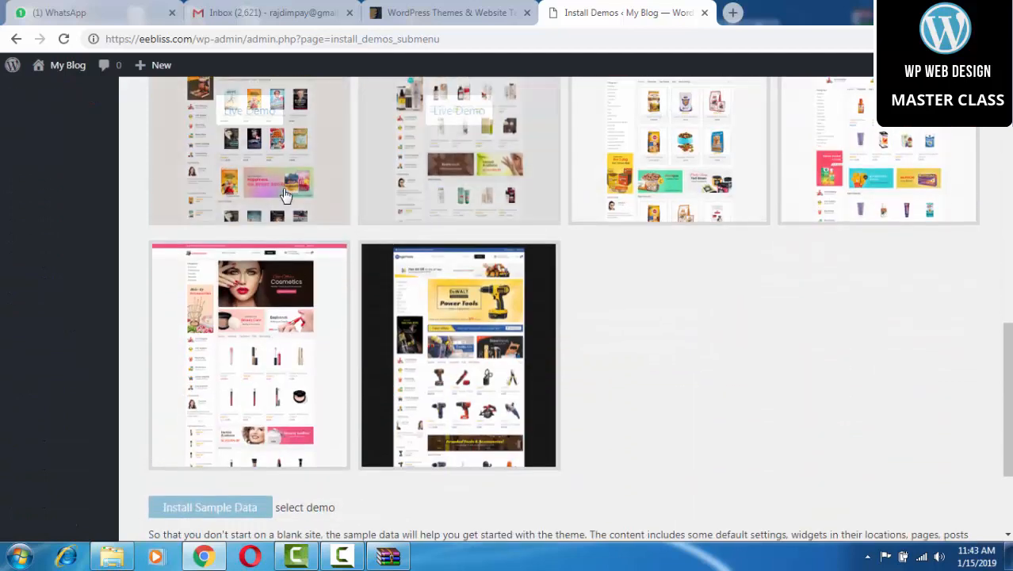
pyautogui.scroll(-2, 244, 245)
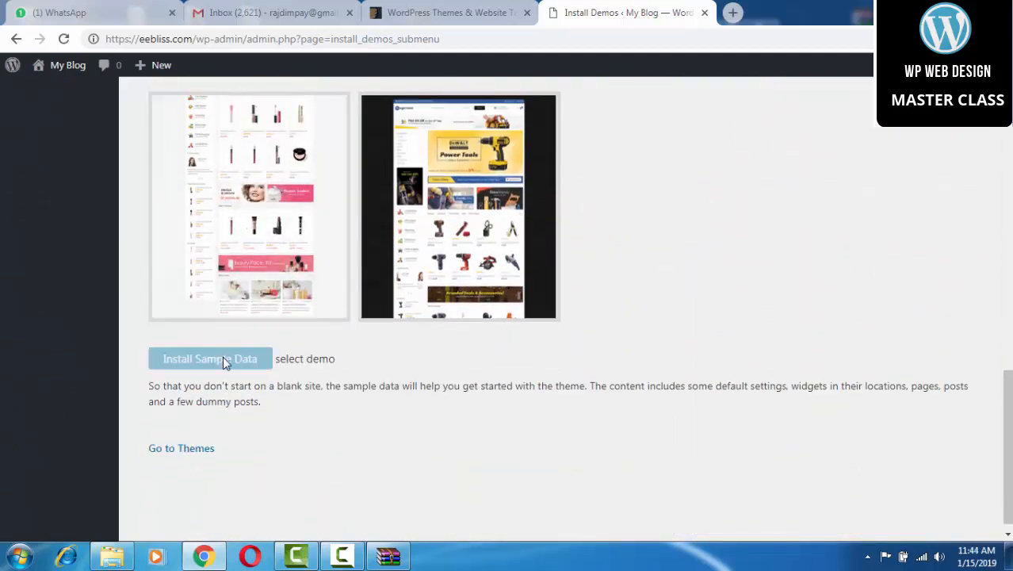
pyautogui.scroll(15, 335, 225)
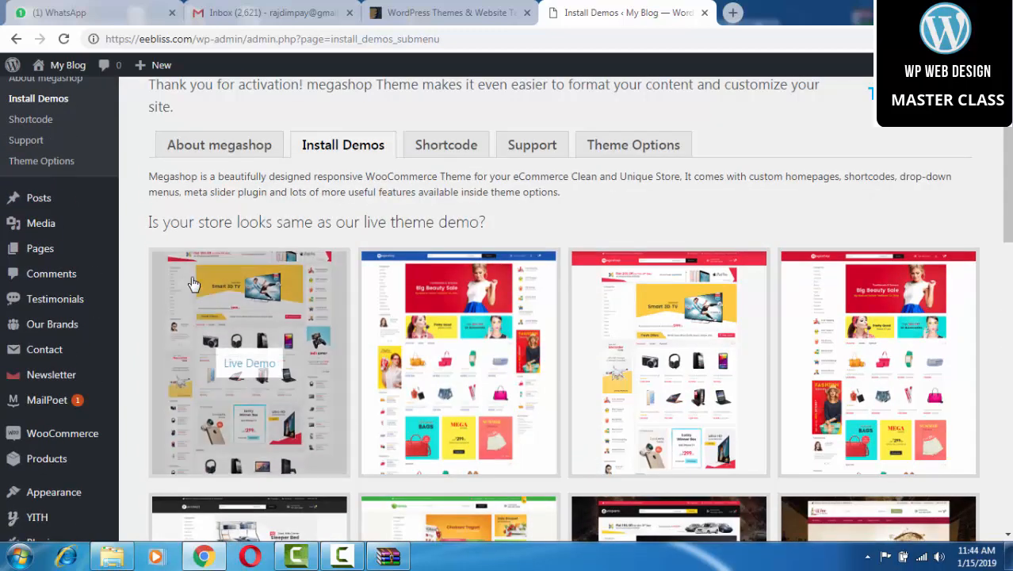
pyautogui.scroll(-2, 493, 310)
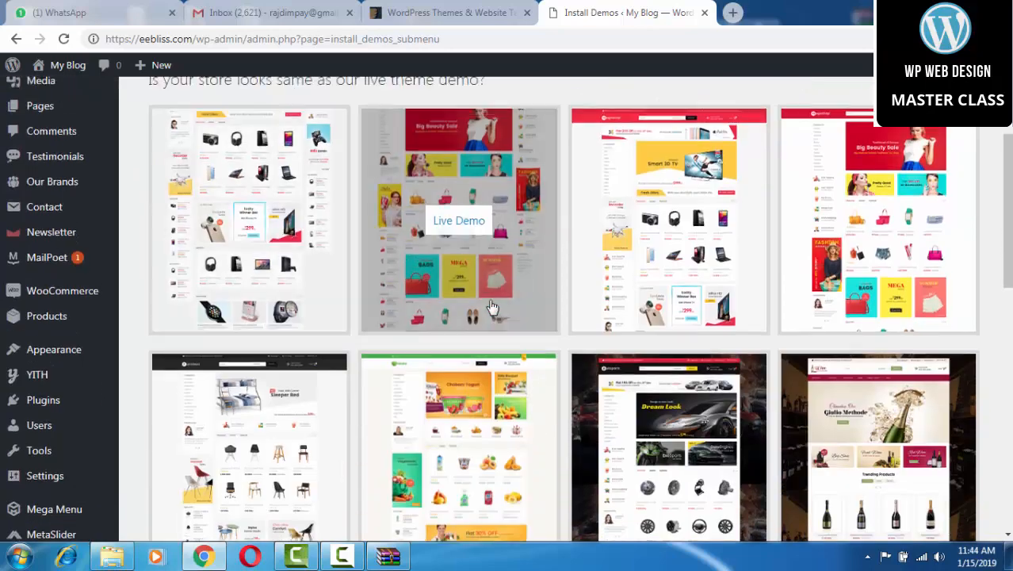
pyautogui.scroll(1, 493, 310)
pyautogui.scroll(-1, 495, 313)
pyautogui.scroll(2, 493, 313)
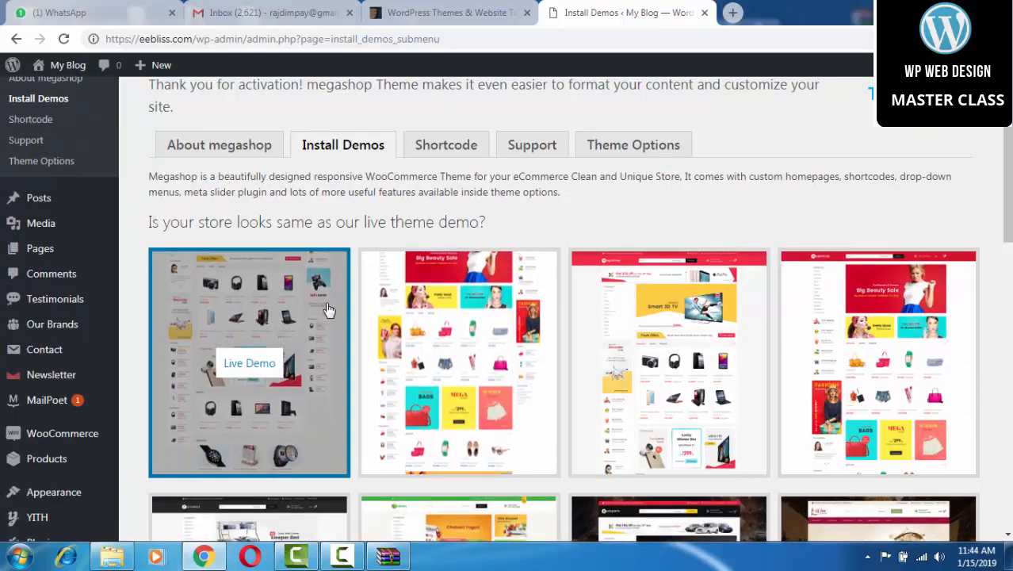
pyautogui.scroll(-10, 321, 309)
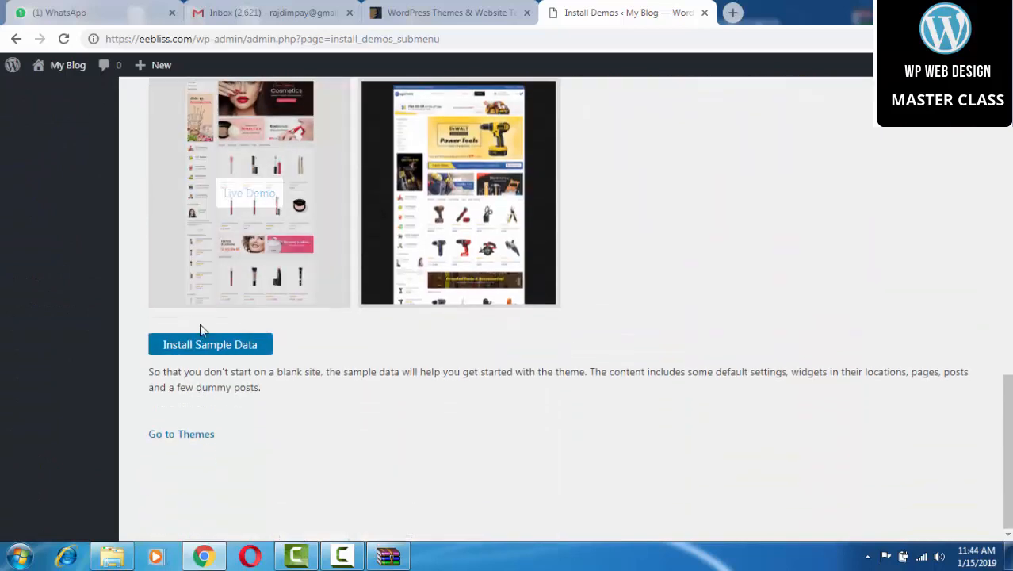
pyautogui.click(210, 346)
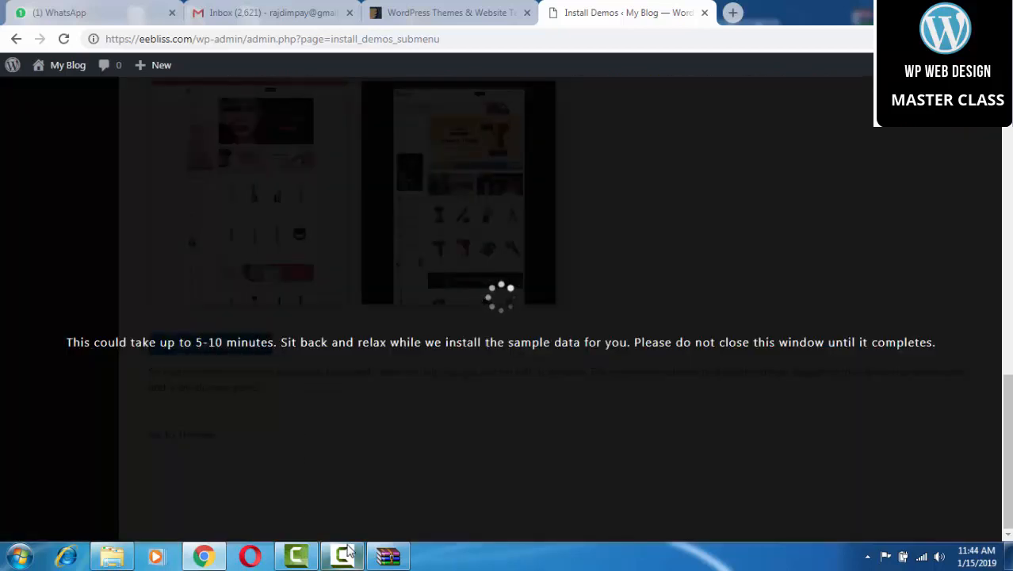
# Install the chosen electronics demo's sample data and confirm the import.
pyautogui.click(345, 557)
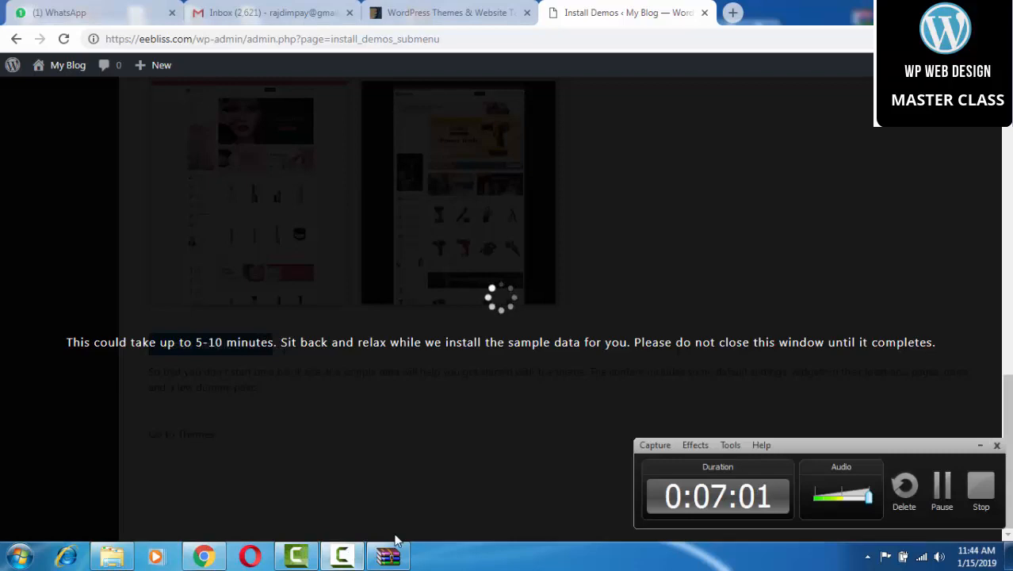
pyautogui.click(942, 487)
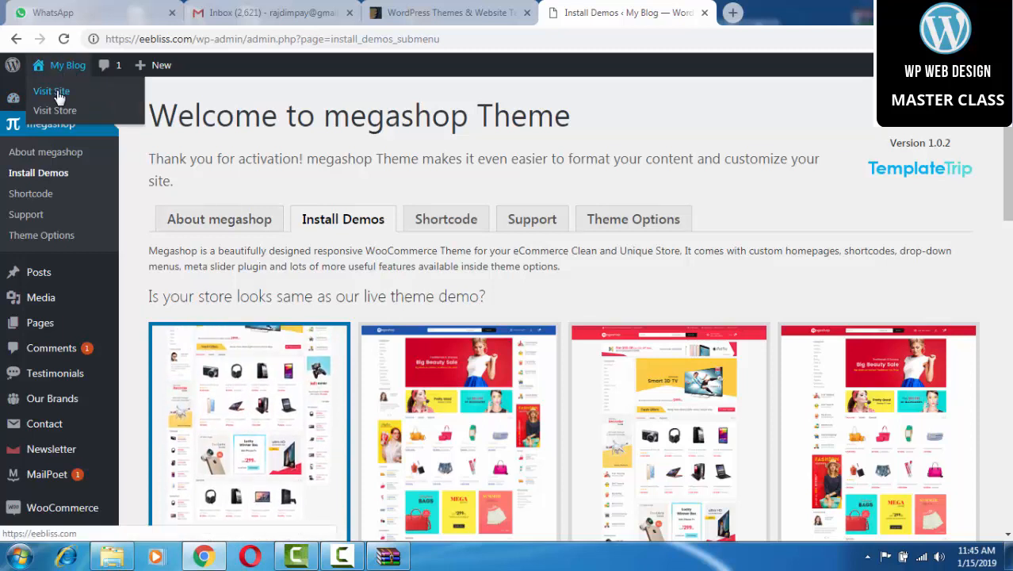
# Open the live eebliss.com site from My Blog's Visit Site link in a new browser tab.
pyautogui.rightClick(55, 90)
pyautogui.click(97, 101)
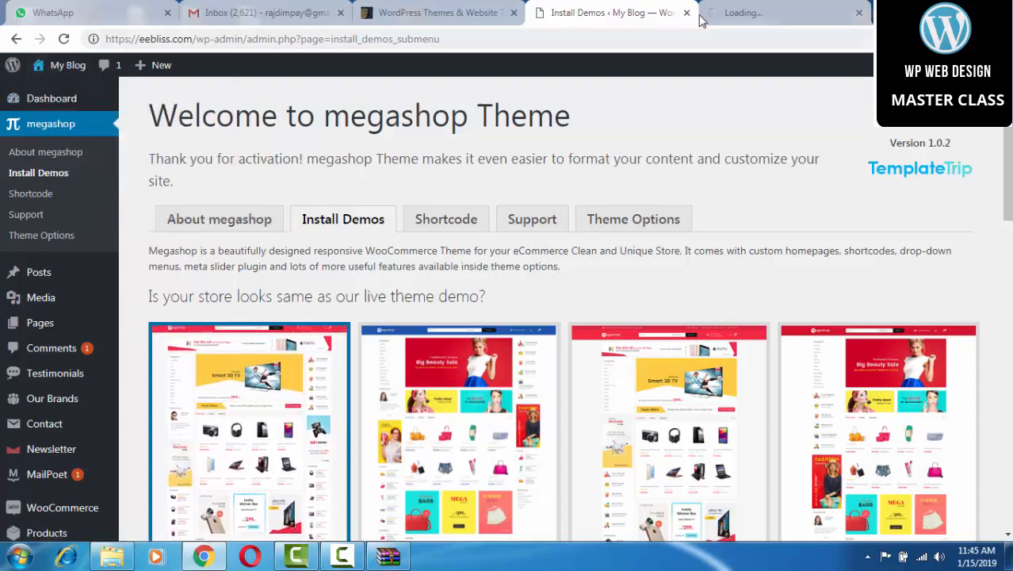
pyautogui.click(734, 13)
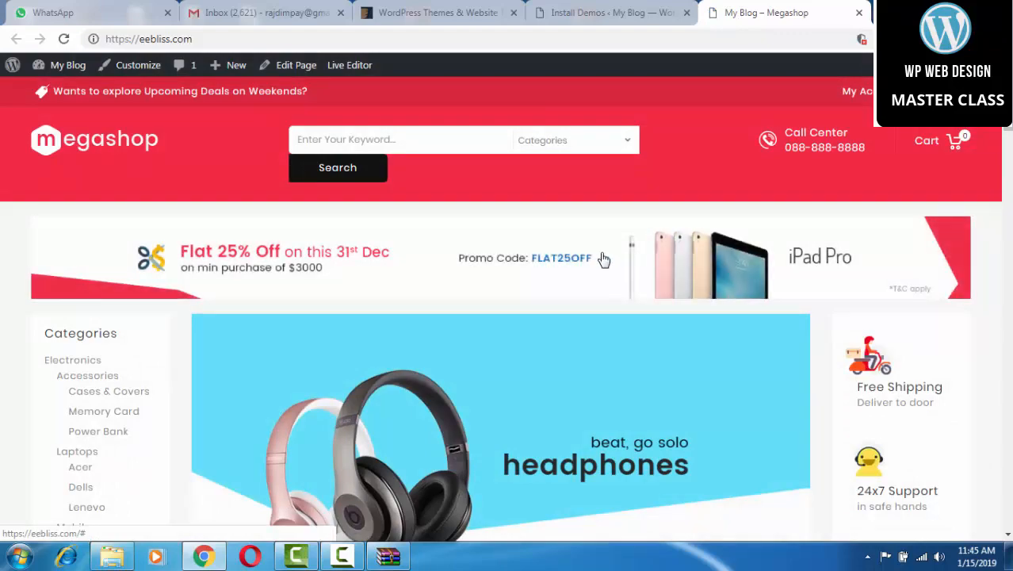
# Scroll through the imported Megashop storefront's product banners, sale items and store footer.
pyautogui.scroll(-7, 604, 257)
pyautogui.scroll(-15, 604, 258)
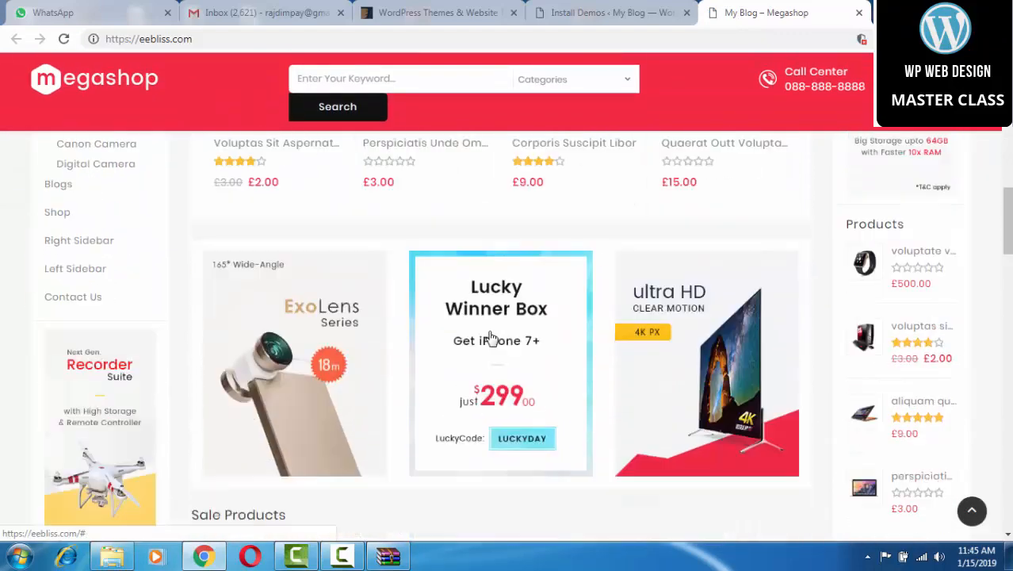
pyautogui.scroll(-15, 489, 335)
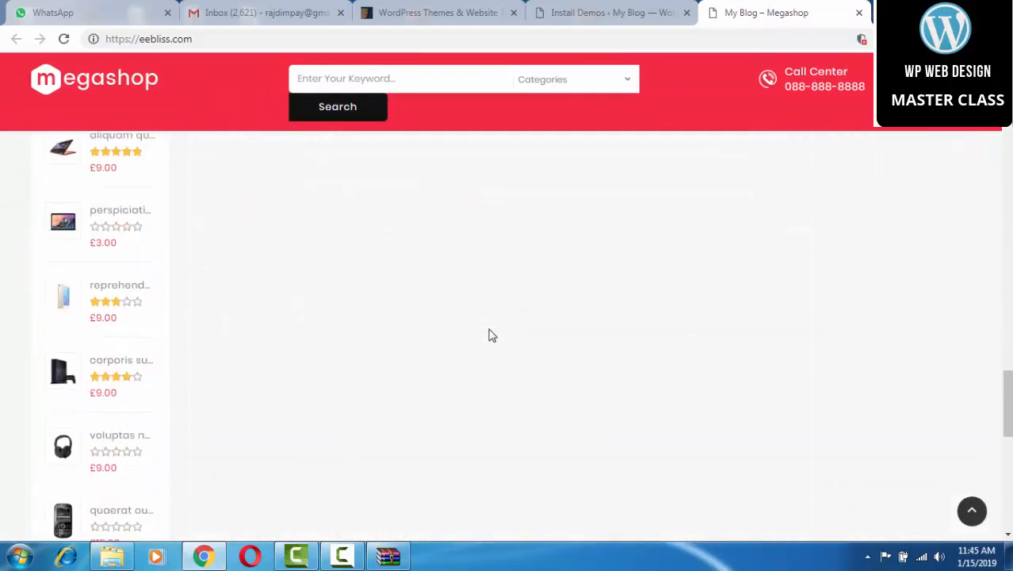
pyautogui.scroll(-3, 507, 331)
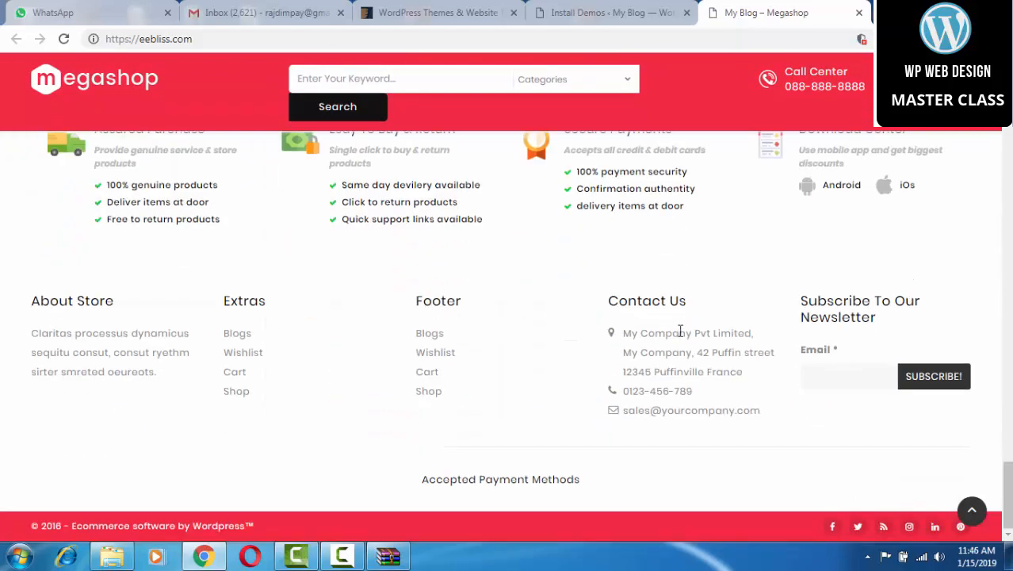
pyautogui.scroll(10, 703, 331)
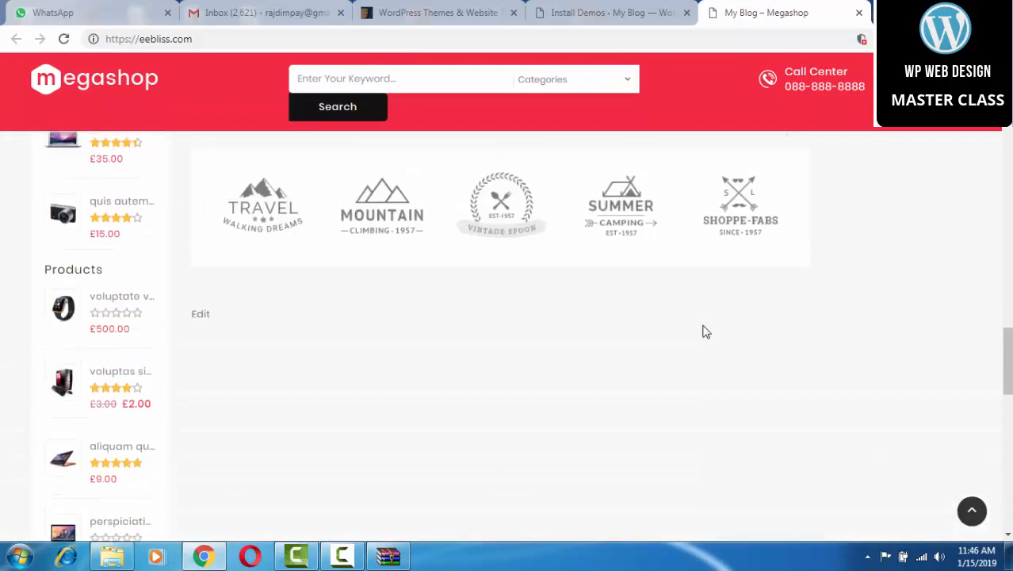
pyautogui.scroll(10, 705, 331)
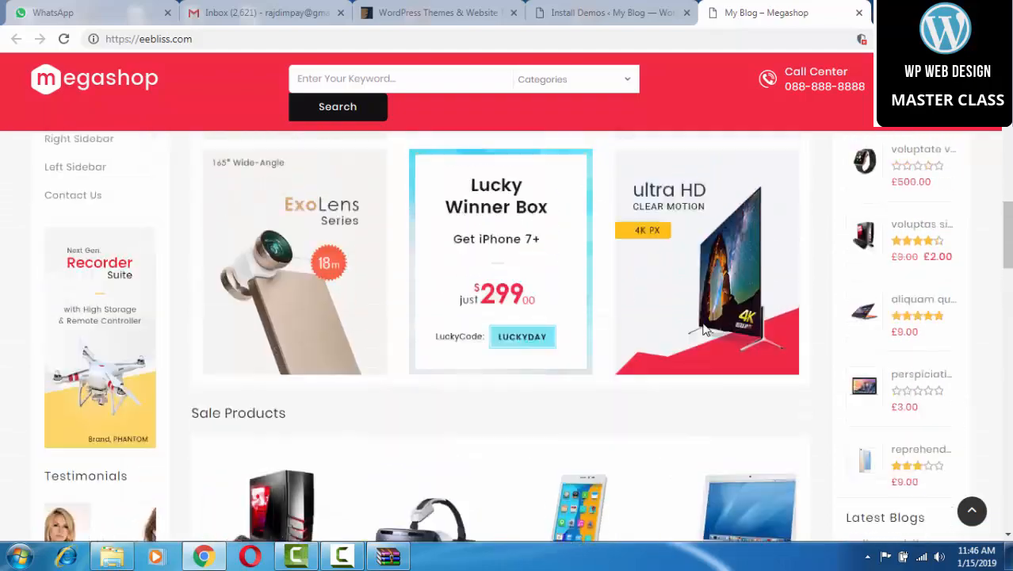
pyautogui.scroll(10, 705, 329)
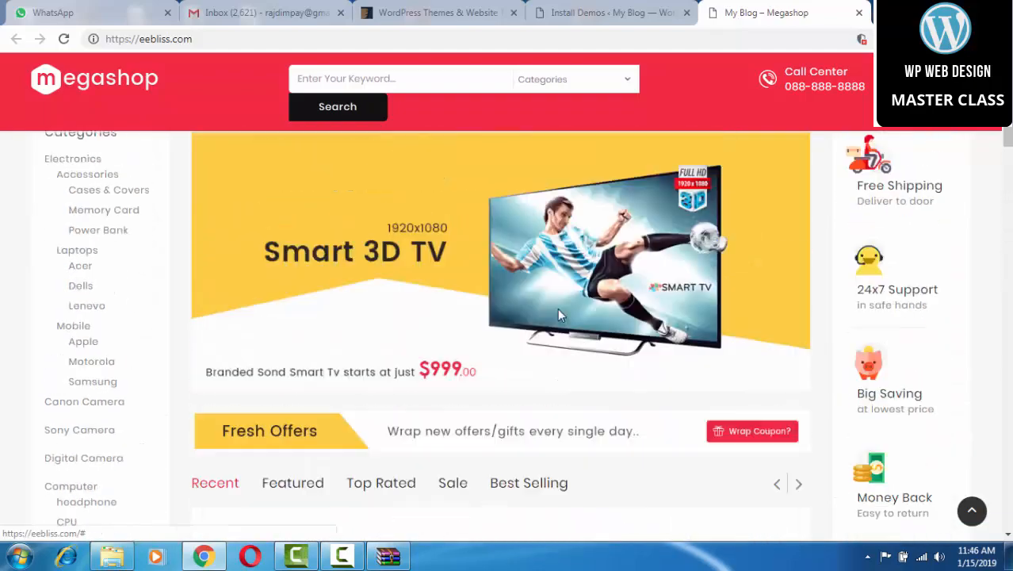
pyautogui.scroll(3, 558, 314)
pyautogui.scroll(-10, 558, 314)
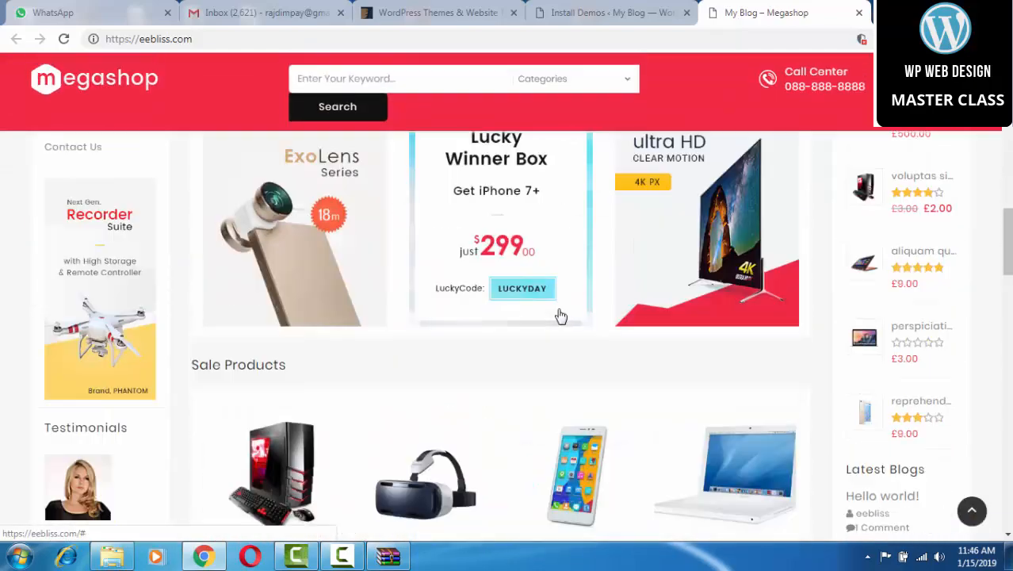
pyautogui.scroll(-15, 560, 316)
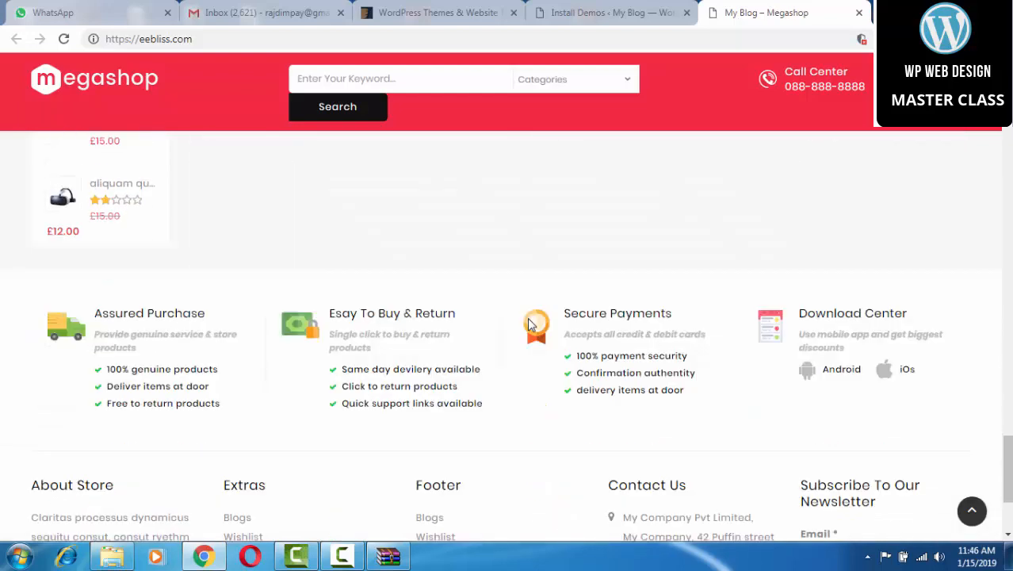
pyautogui.scroll(-2, 523, 321)
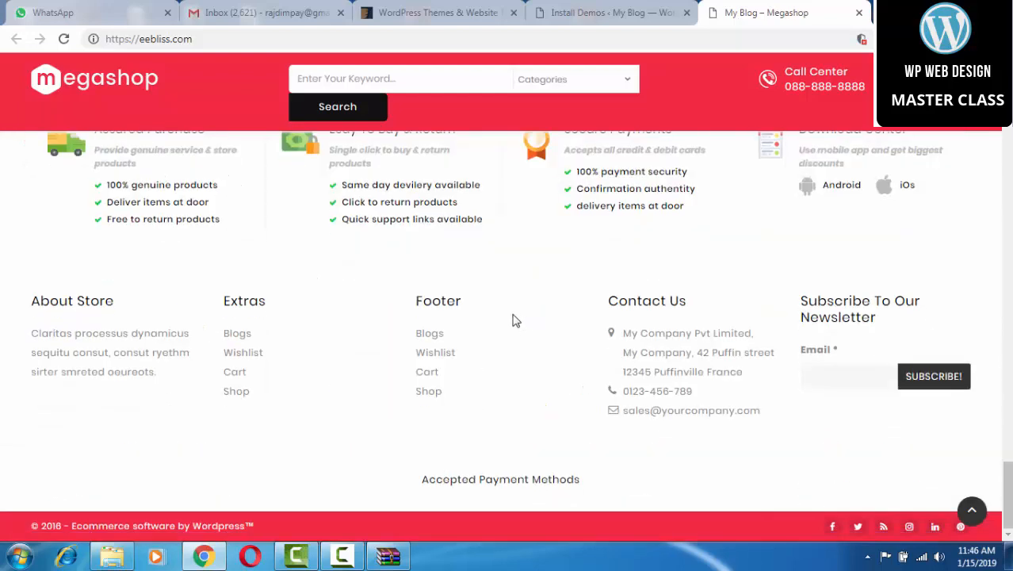
pyautogui.click(113, 560)
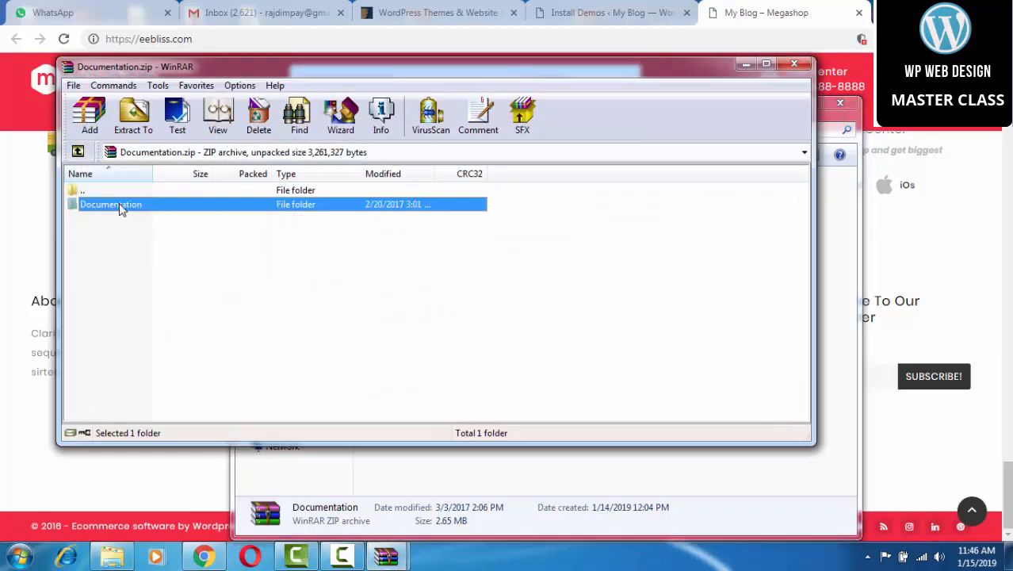
# Open index.html from the archive's Documentation folder in Chrome, then return to the My Blog – Megashop tab.
pyautogui.doubleClick(119, 205)
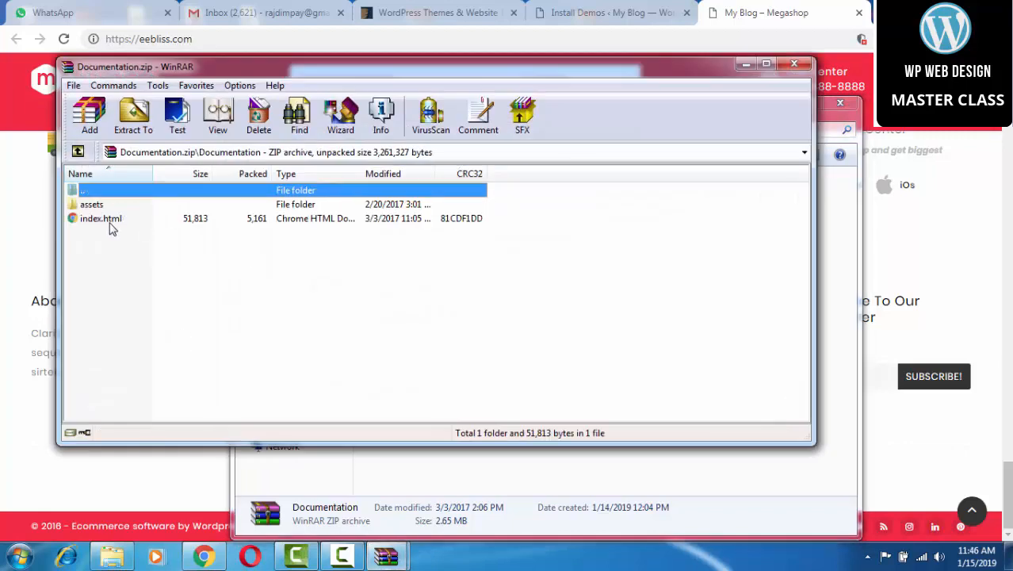
pyautogui.click(112, 226)
pyautogui.doubleClick(109, 218)
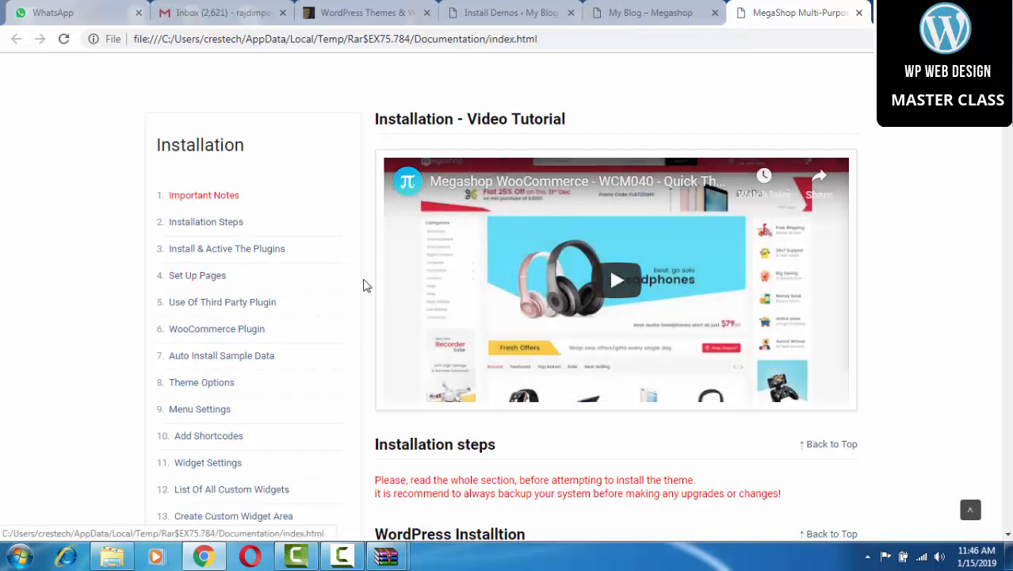
pyautogui.scroll(-2, 266, 279)
pyautogui.scroll(-2, 248, 283)
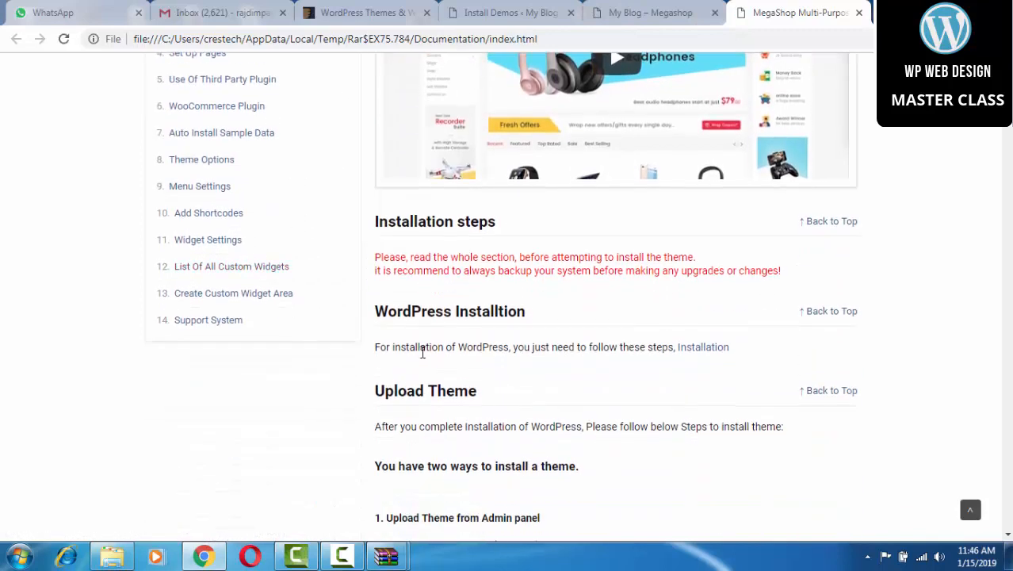
pyautogui.scroll(3, 384, 332)
pyautogui.click(634, 11)
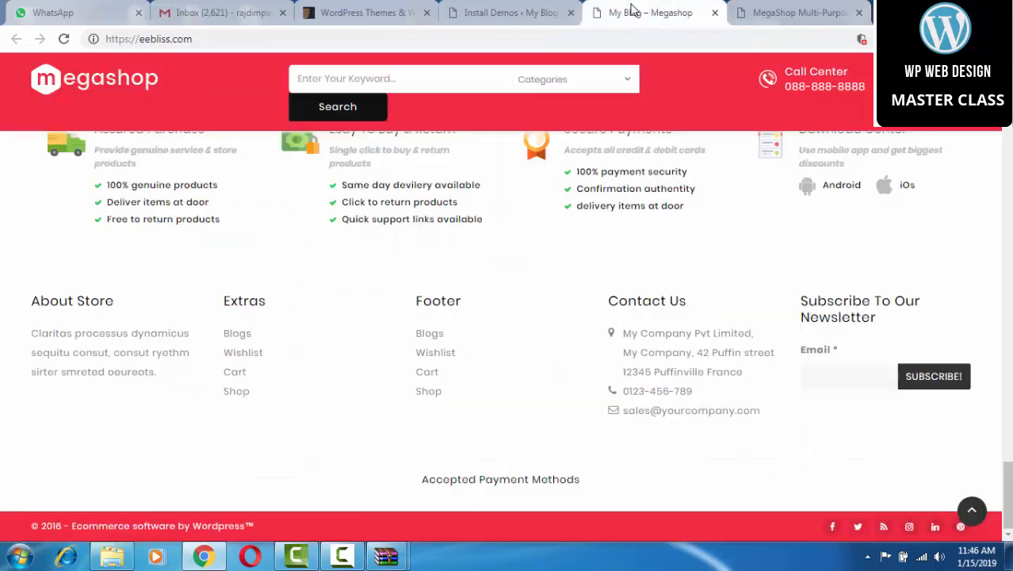
pyautogui.scroll(15, 287, 233)
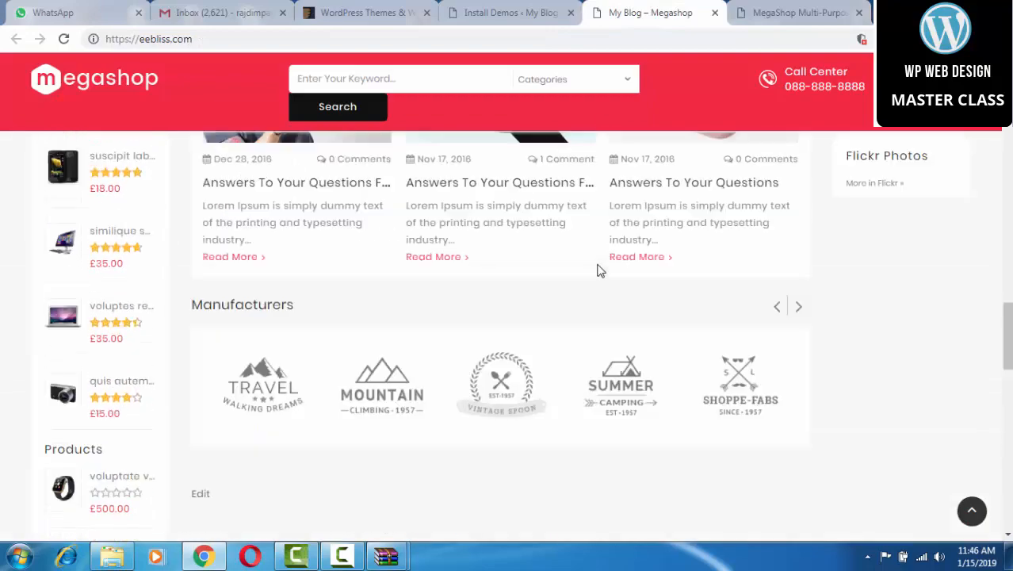
pyautogui.scroll(8, 600, 271)
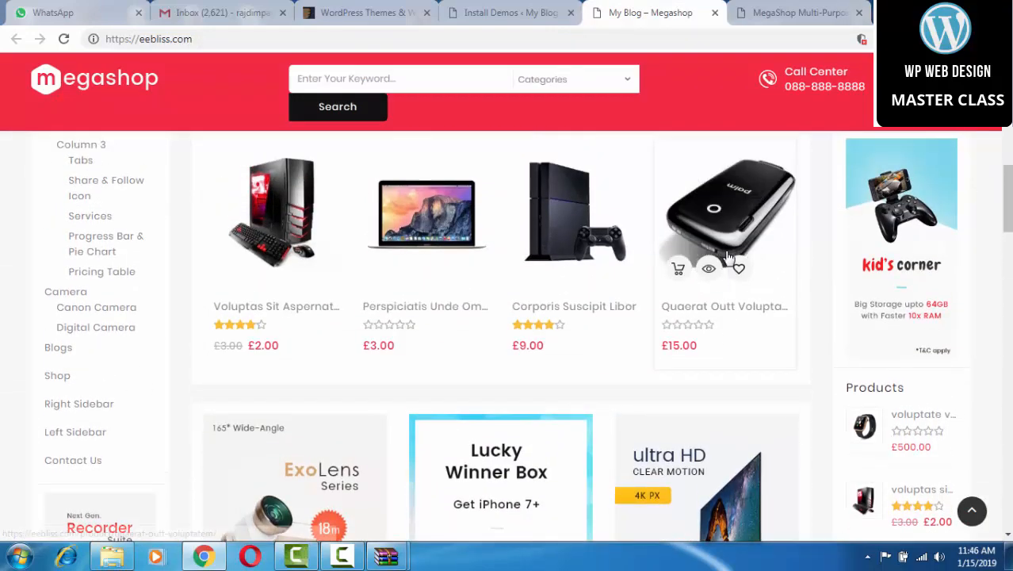
pyautogui.scroll(6, 729, 257)
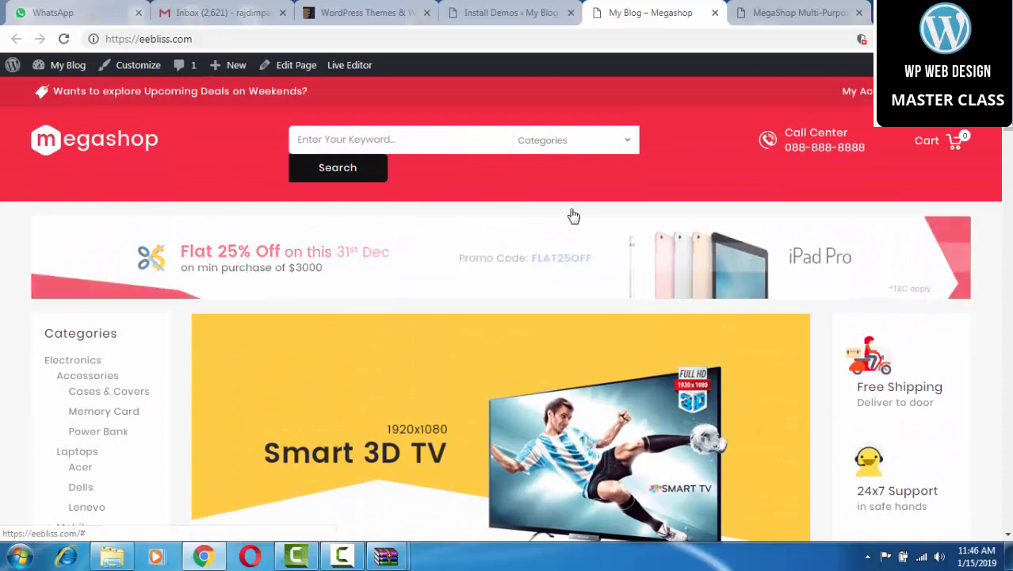
pyautogui.scroll(-5, 365, 252)
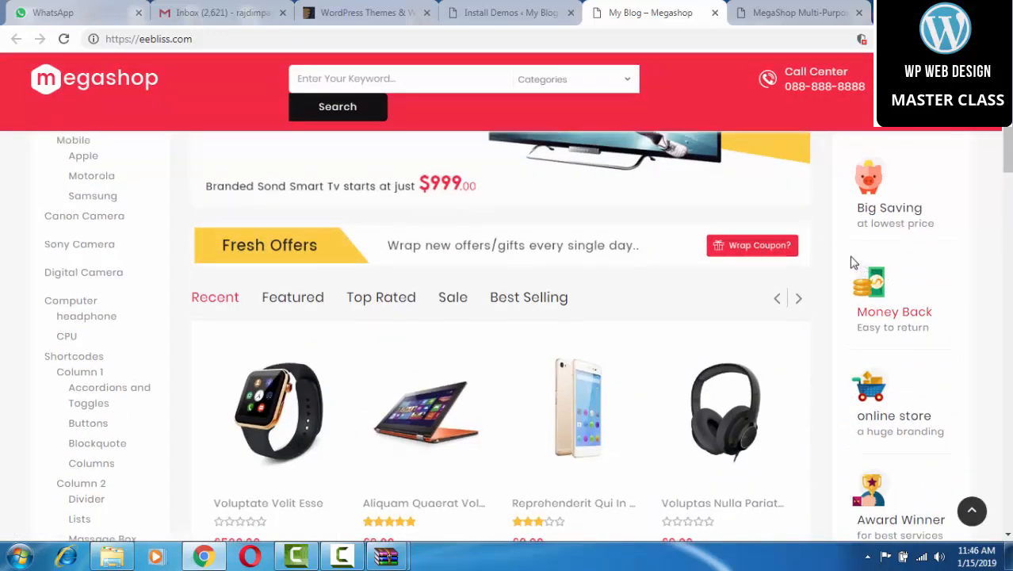
pyautogui.scroll(5, 856, 261)
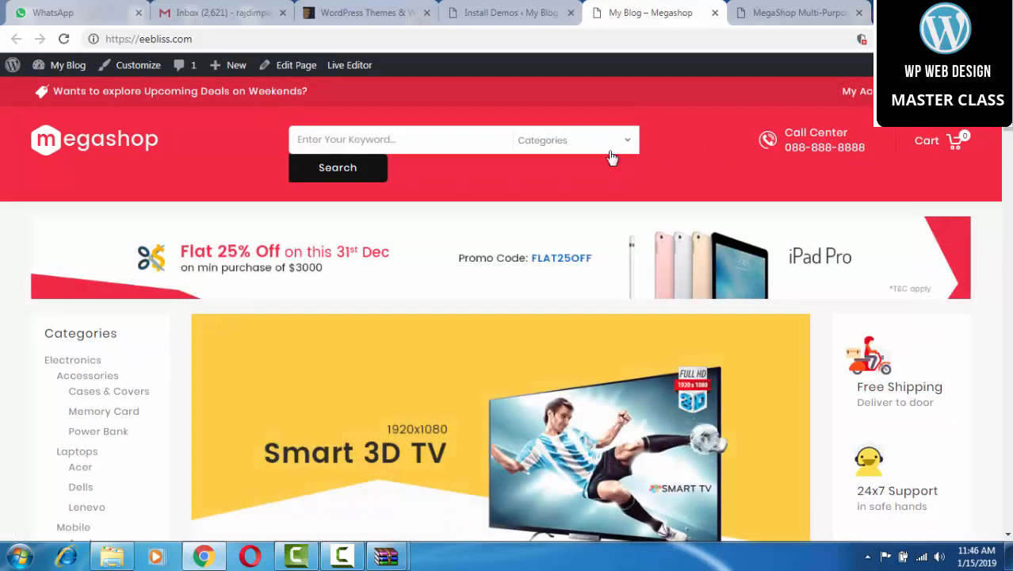
pyautogui.scroll(-4, 319, 265)
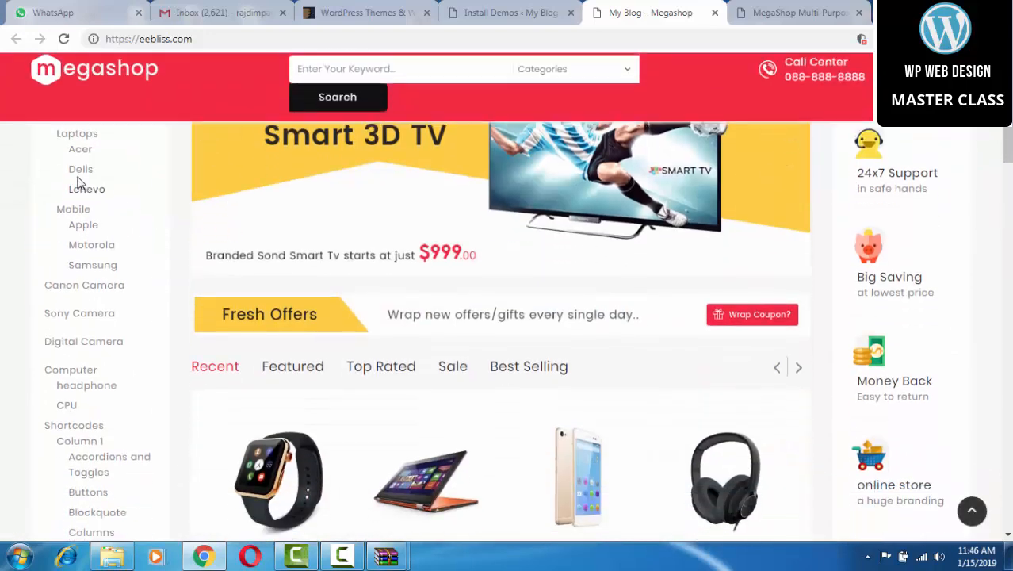
pyautogui.scroll(4, 515, 277)
pyautogui.scroll(-4, 603, 310)
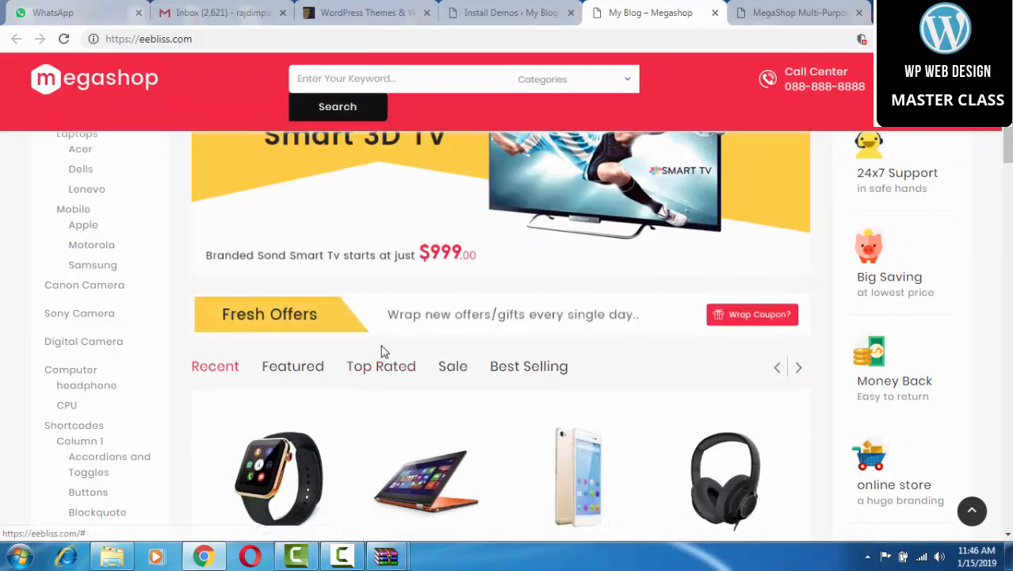
pyautogui.click(347, 555)
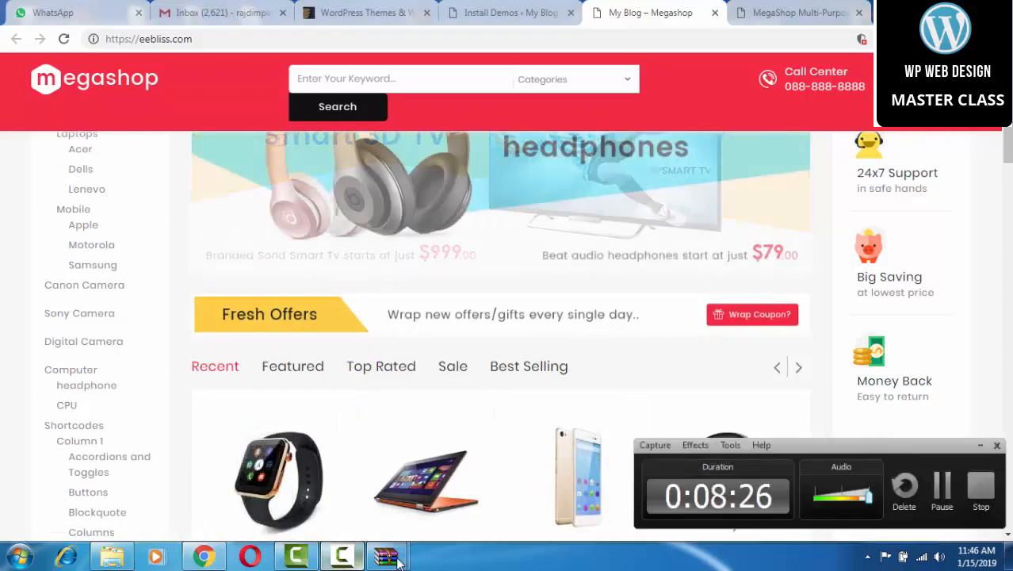